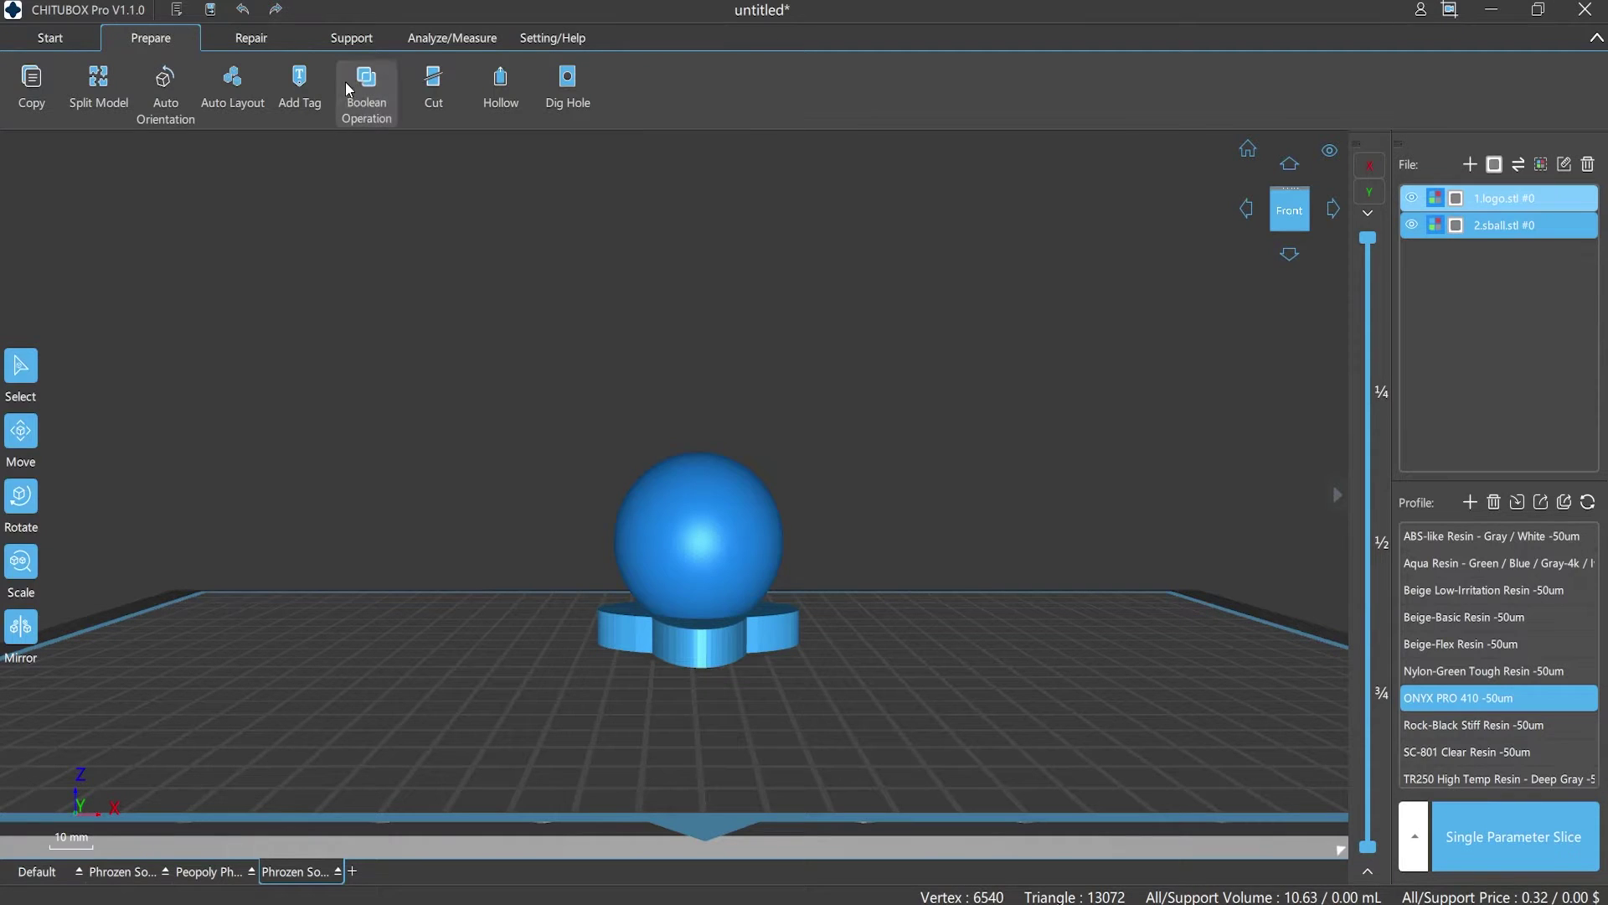
Subtract sball.stl from logo.stl with A - B, creating a new model.
{"action": "left_click", "coordinate": [345, 82]}
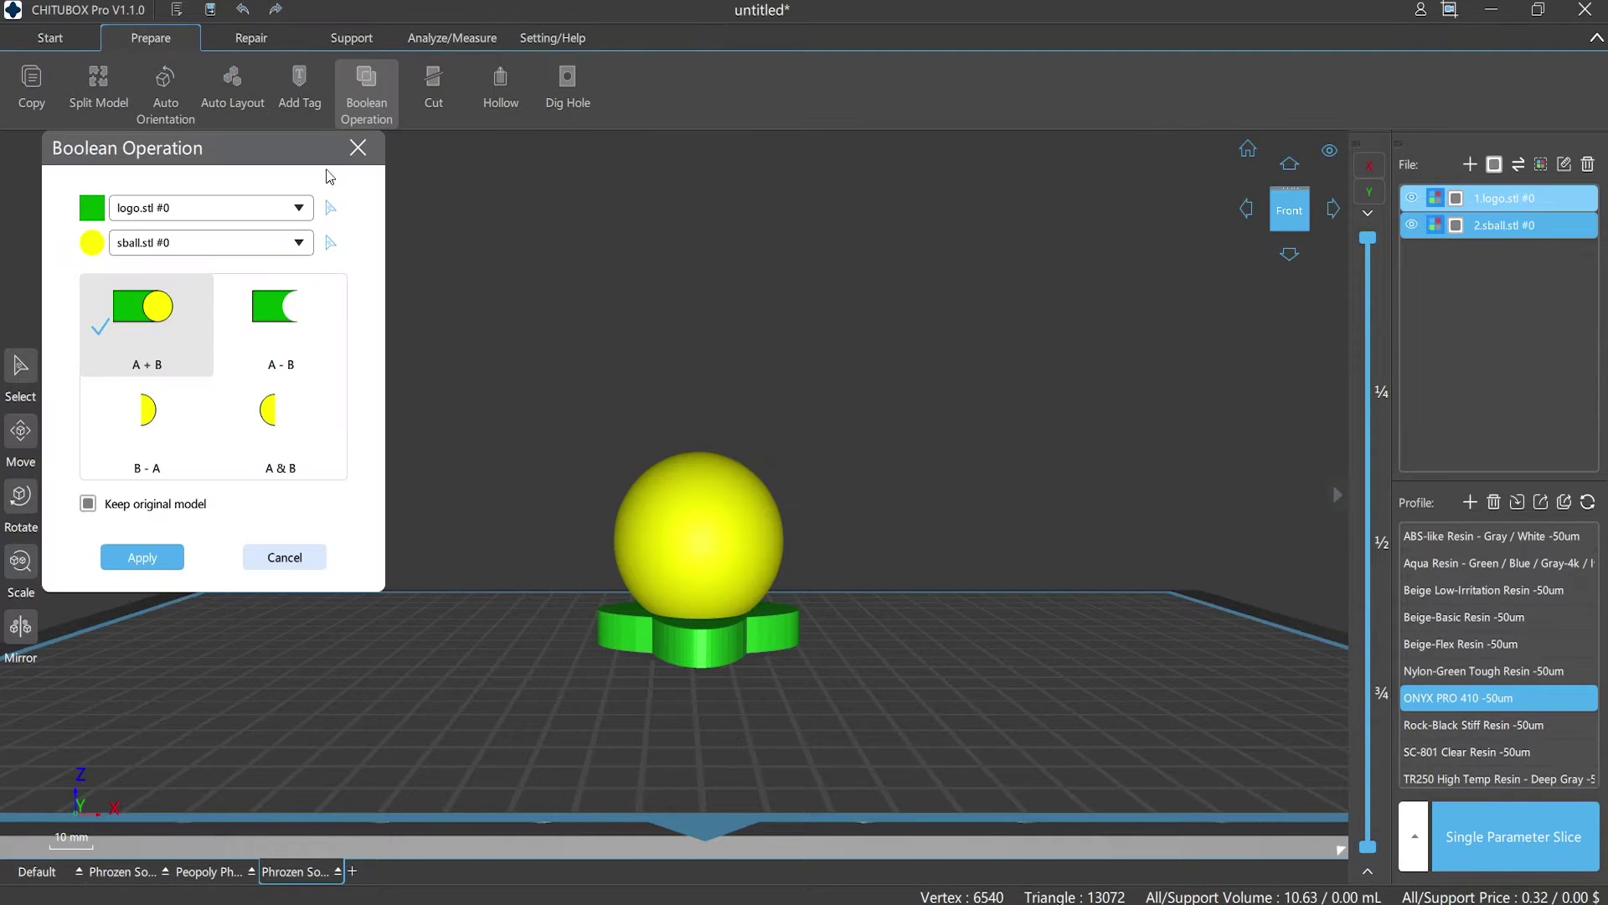
{"action": "left_click", "coordinate": [298, 207]}
{"action": "left_click", "coordinate": [251, 242]}
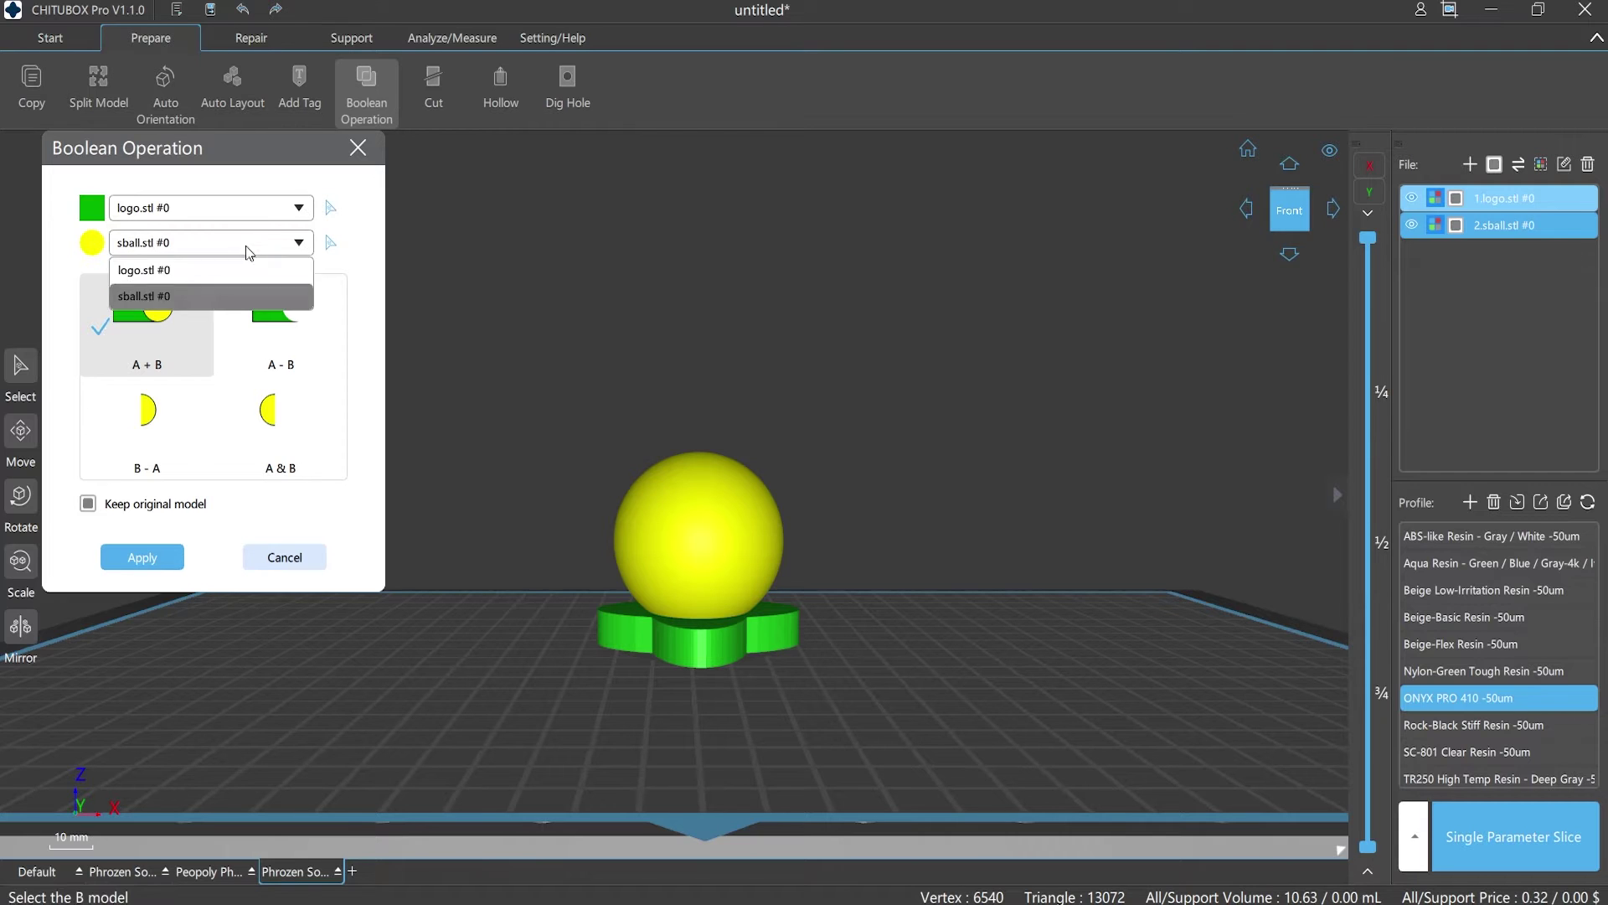
{"action": "left_click", "coordinate": [214, 295]}
{"action": "left_click", "coordinate": [280, 334]}
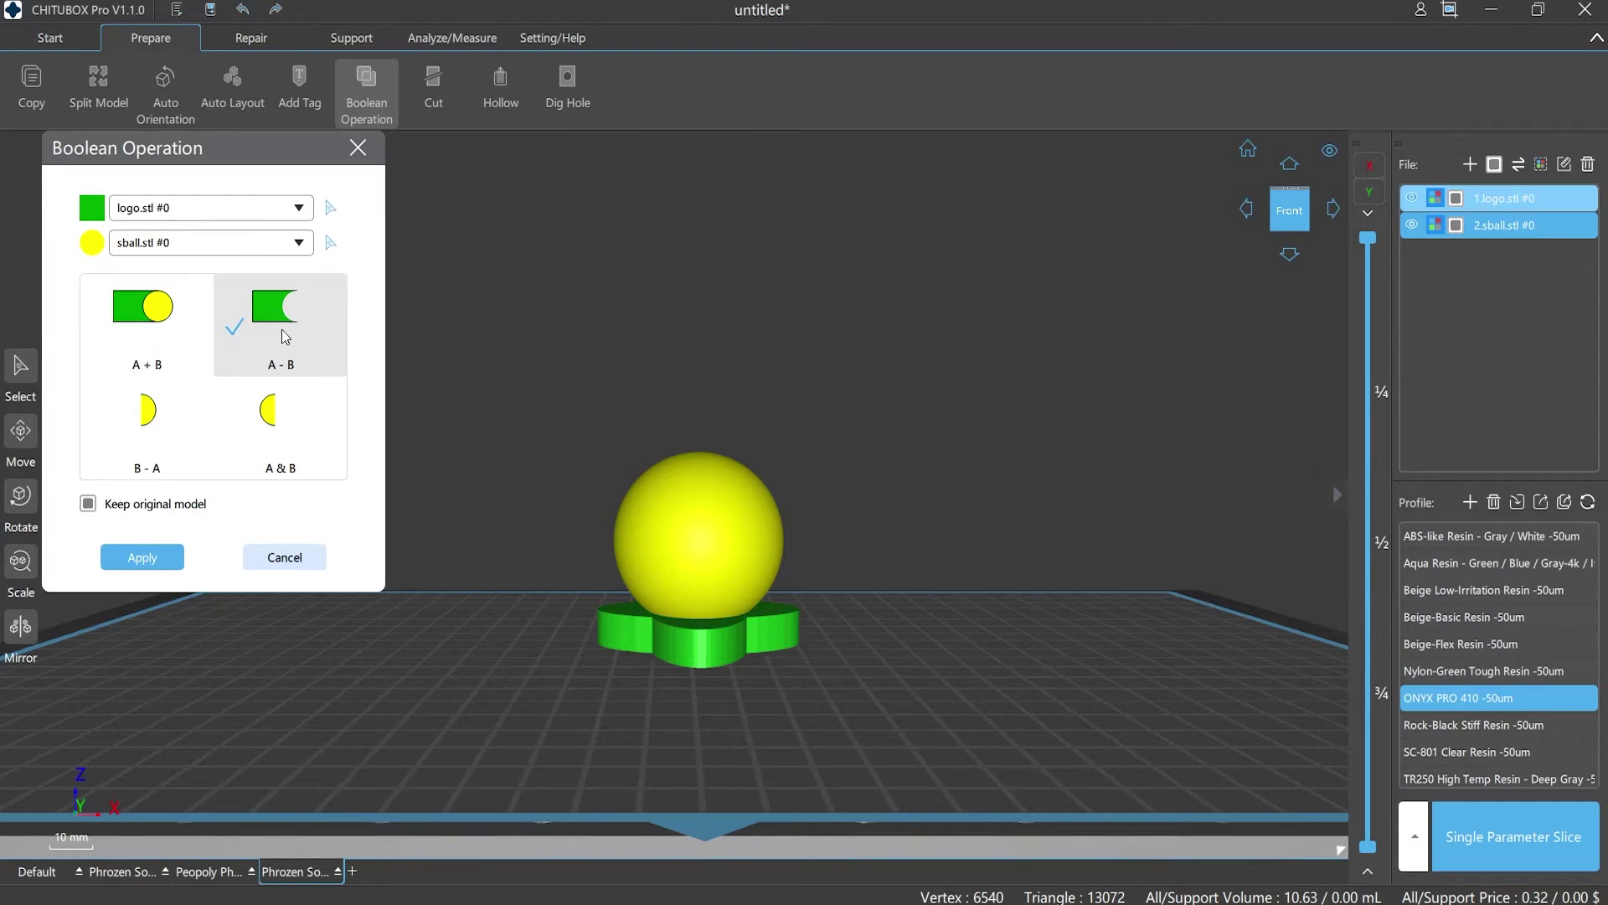
{"action": "left_click", "coordinate": [142, 556]}
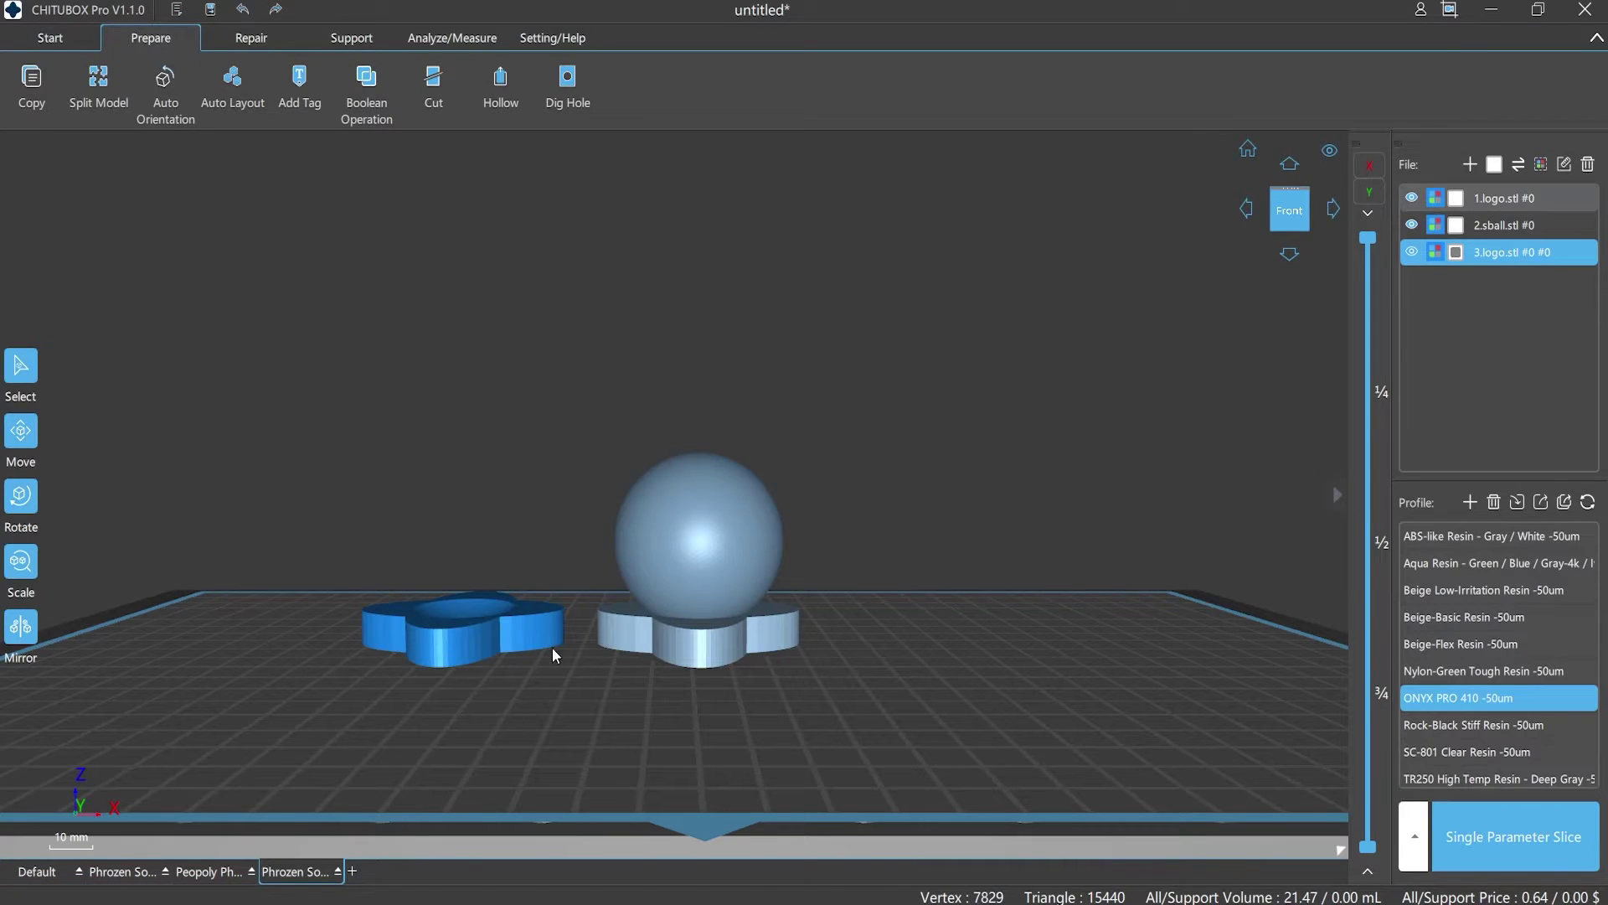
Move the new hollowed logo aside and preview the cross-section layer by layer.
{"action": "left_click", "coordinate": [515, 652]}
{"action": "left_click_drag", "start_coordinate": [516, 651], "coordinate": [516, 652]}
{"action": "left_click", "coordinate": [566, 705]}
{"action": "mouse_move", "coordinate": [567, 704]}
{"action": "right_mouse_down"}
{"action": "mouse_move", "coordinate": [564, 819]}
{"action": "mouse_move", "coordinate": [567, 697]}
{"action": "right_mouse_up"}
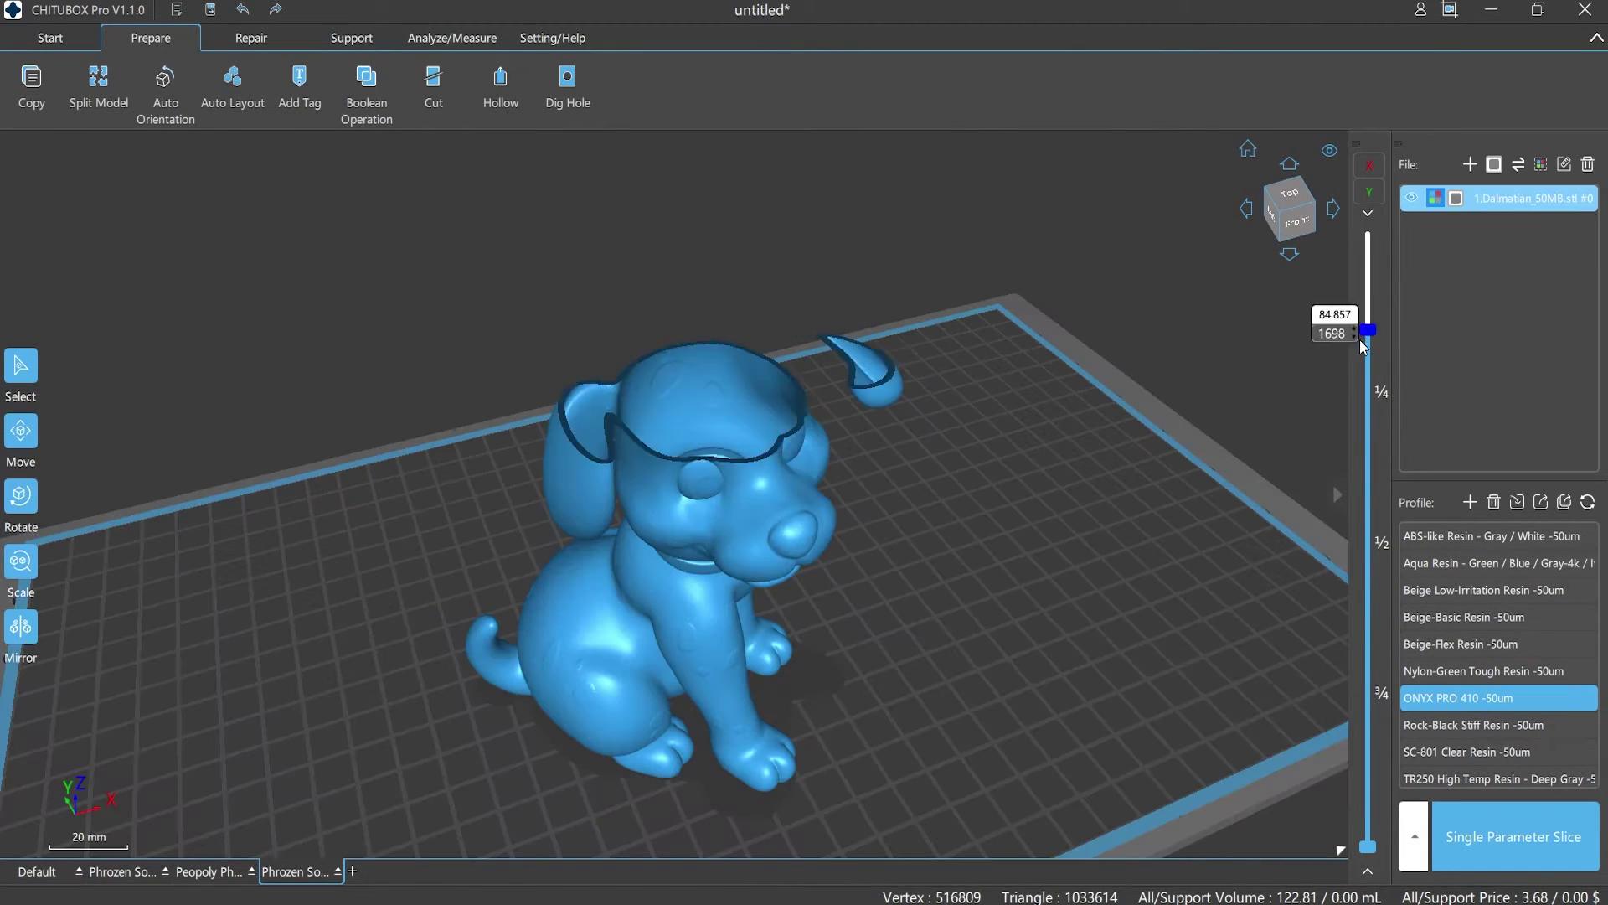
{"action": "left_click_drag", "start_coordinate": [1364, 346], "coordinate": [1368, 240]}
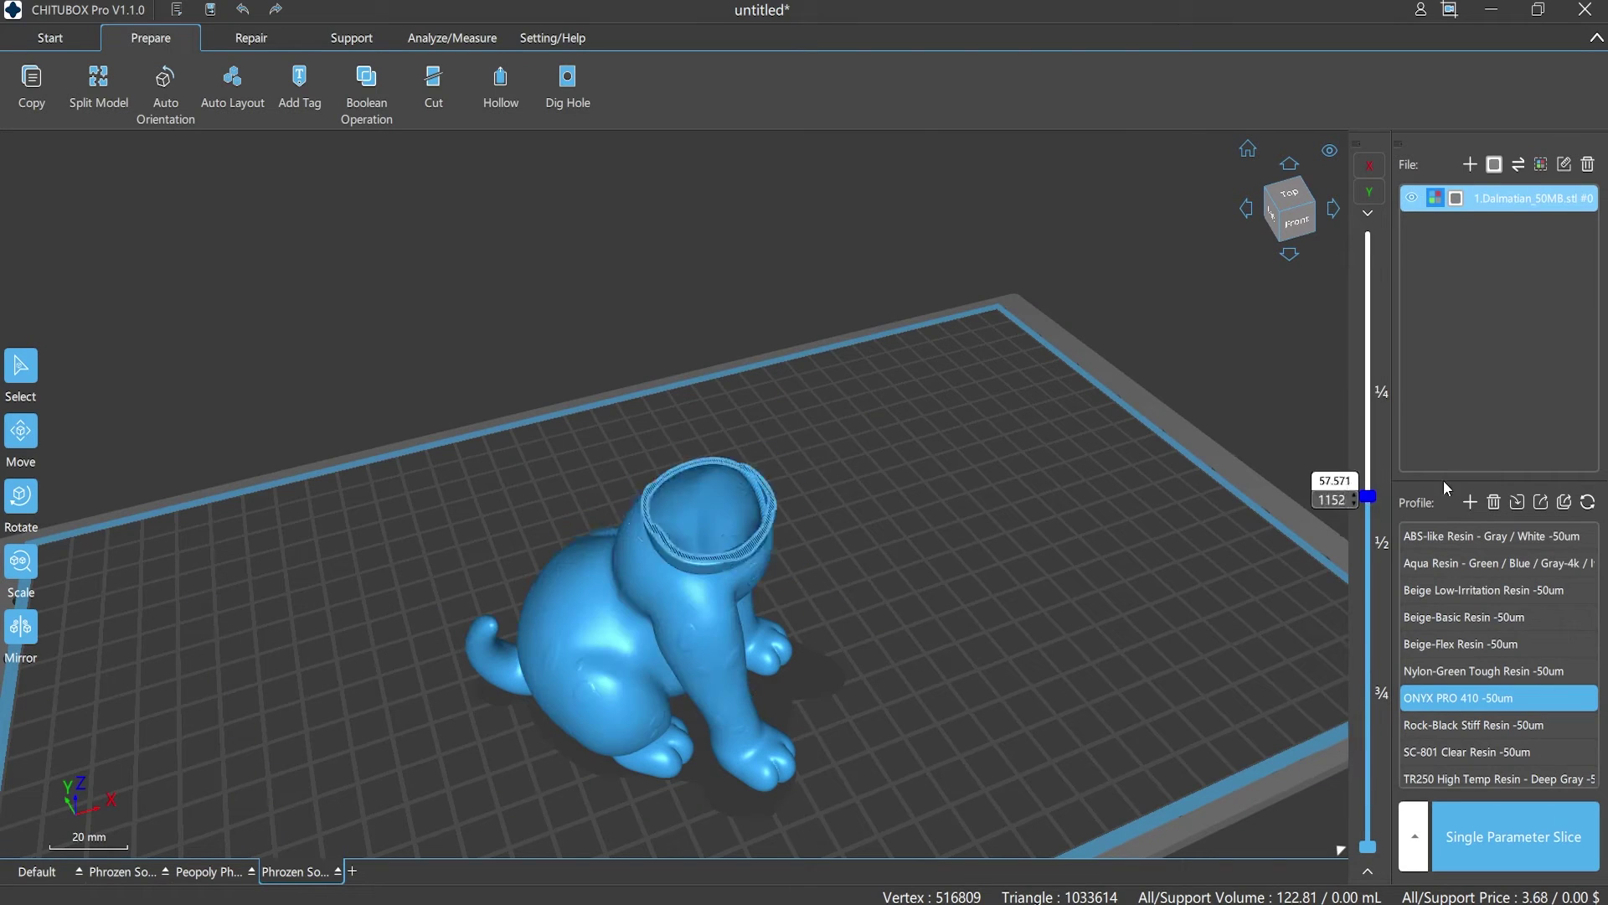
Hollow the Dalmatian with a 1.00 mm inner wall, higher precision and no infill, then section it.
{"action": "left_click", "coordinate": [501, 86]}
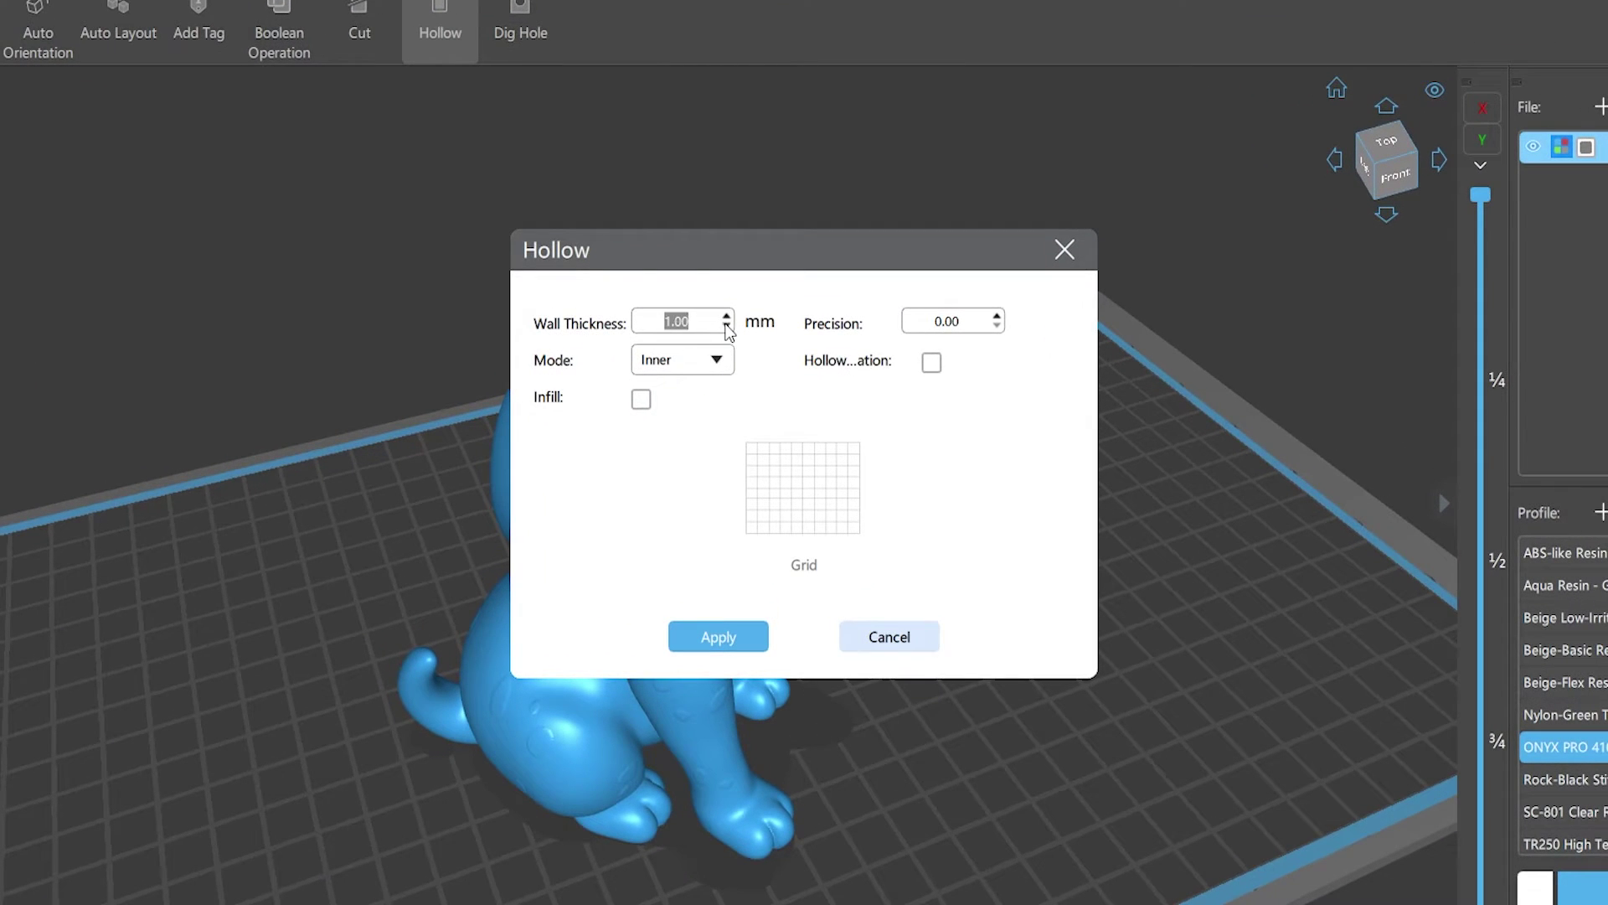
{"action": "left_click", "coordinate": [717, 359]}
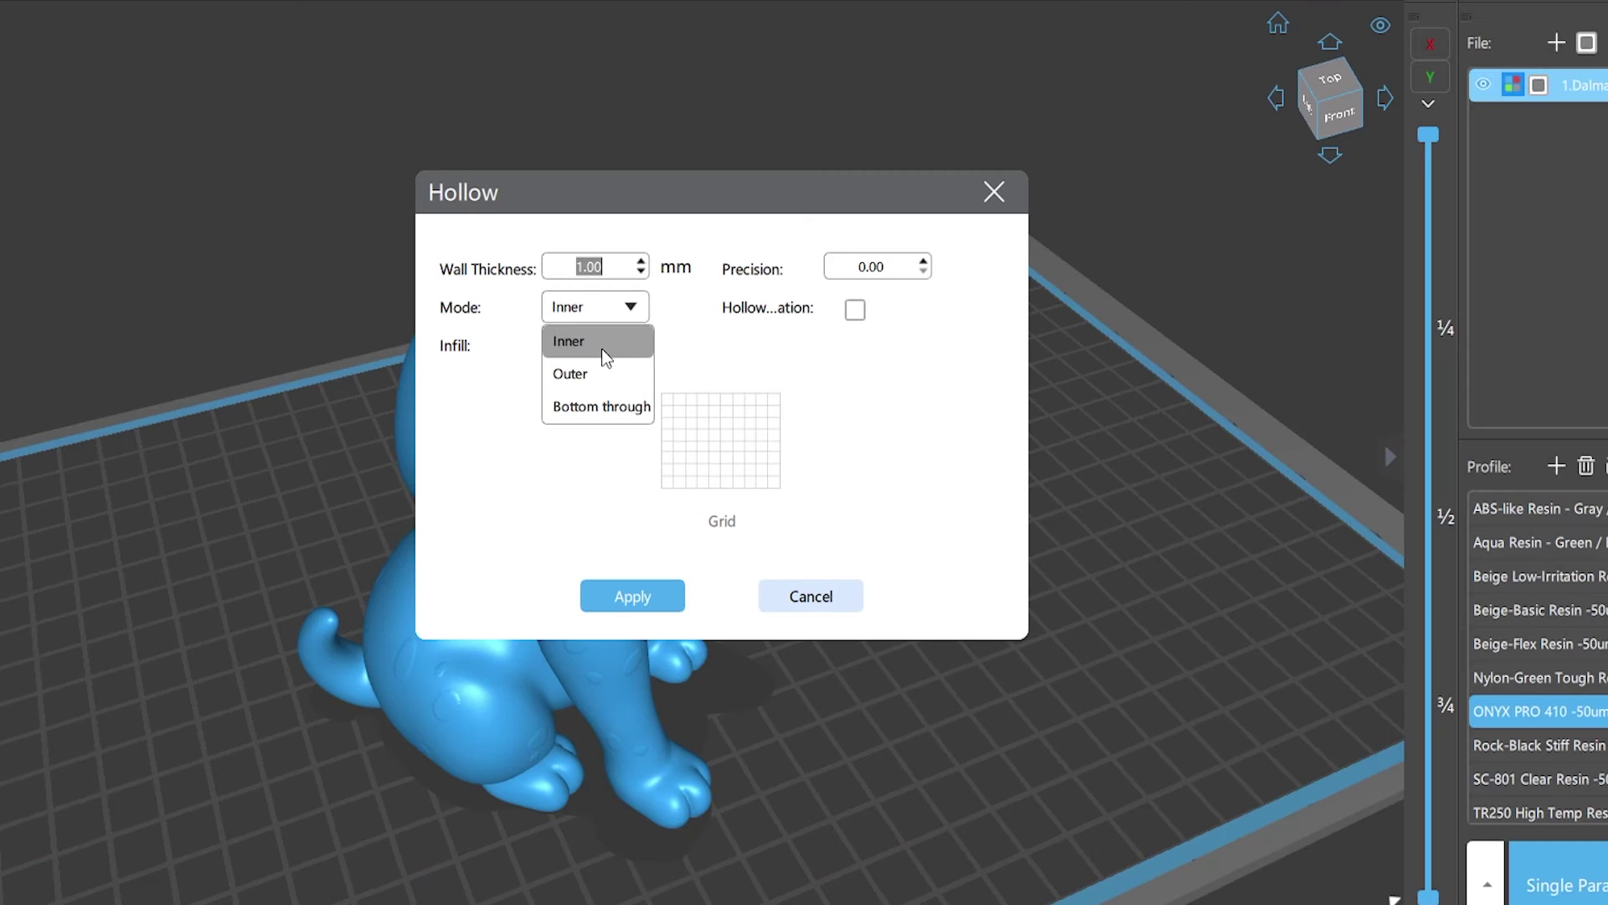
{"action": "left_click", "coordinate": [569, 341]}
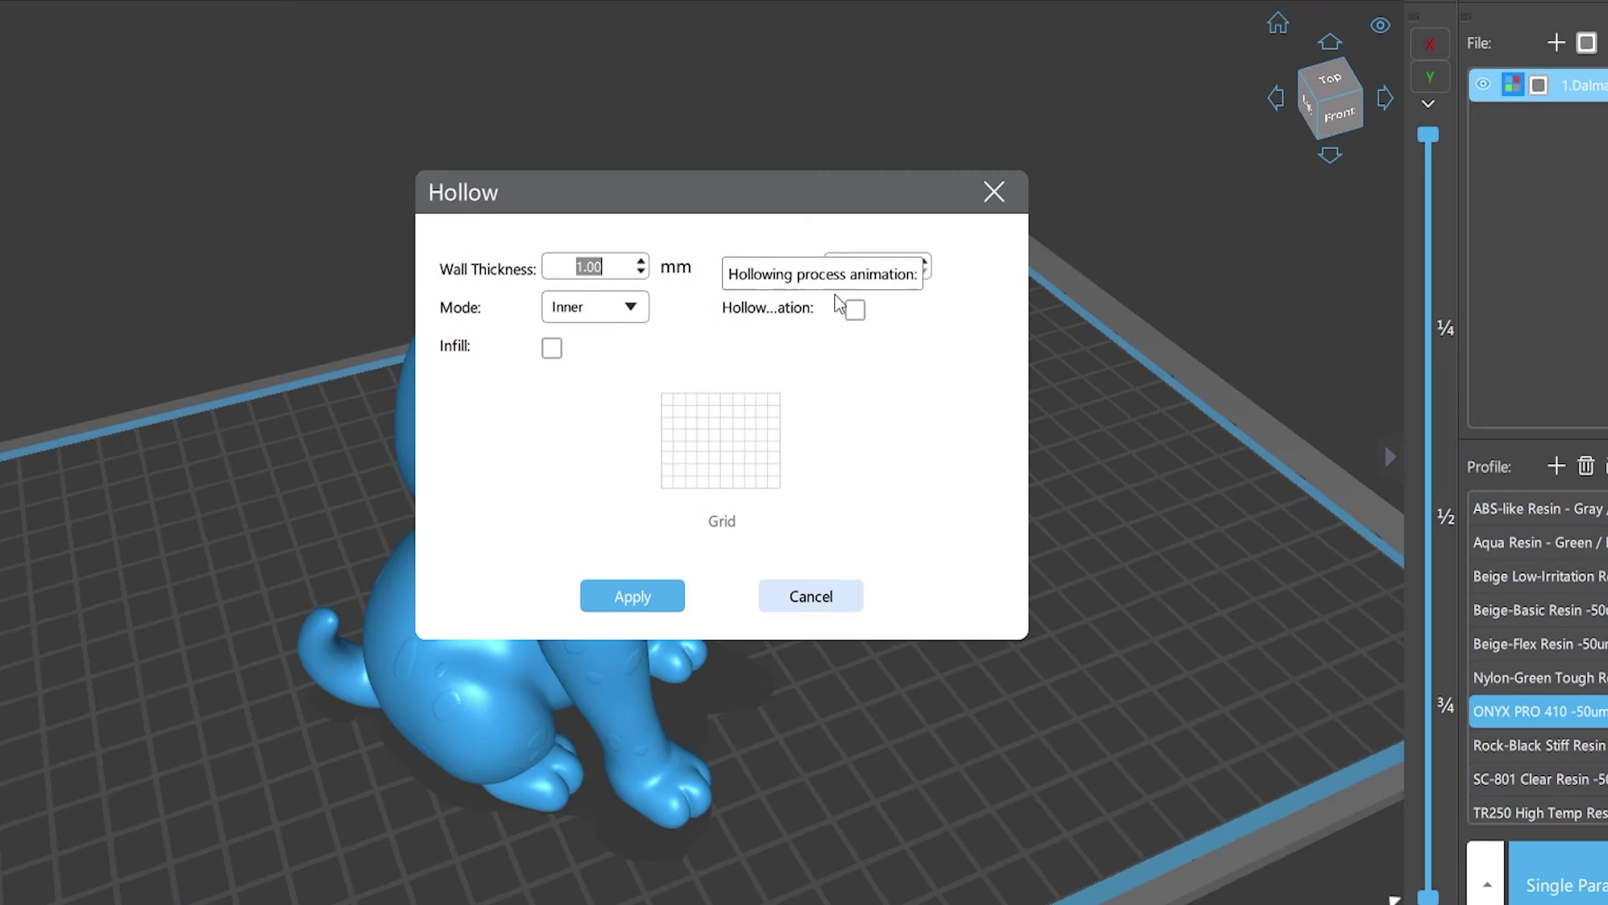
{"action": "left_click", "coordinate": [924, 261]}
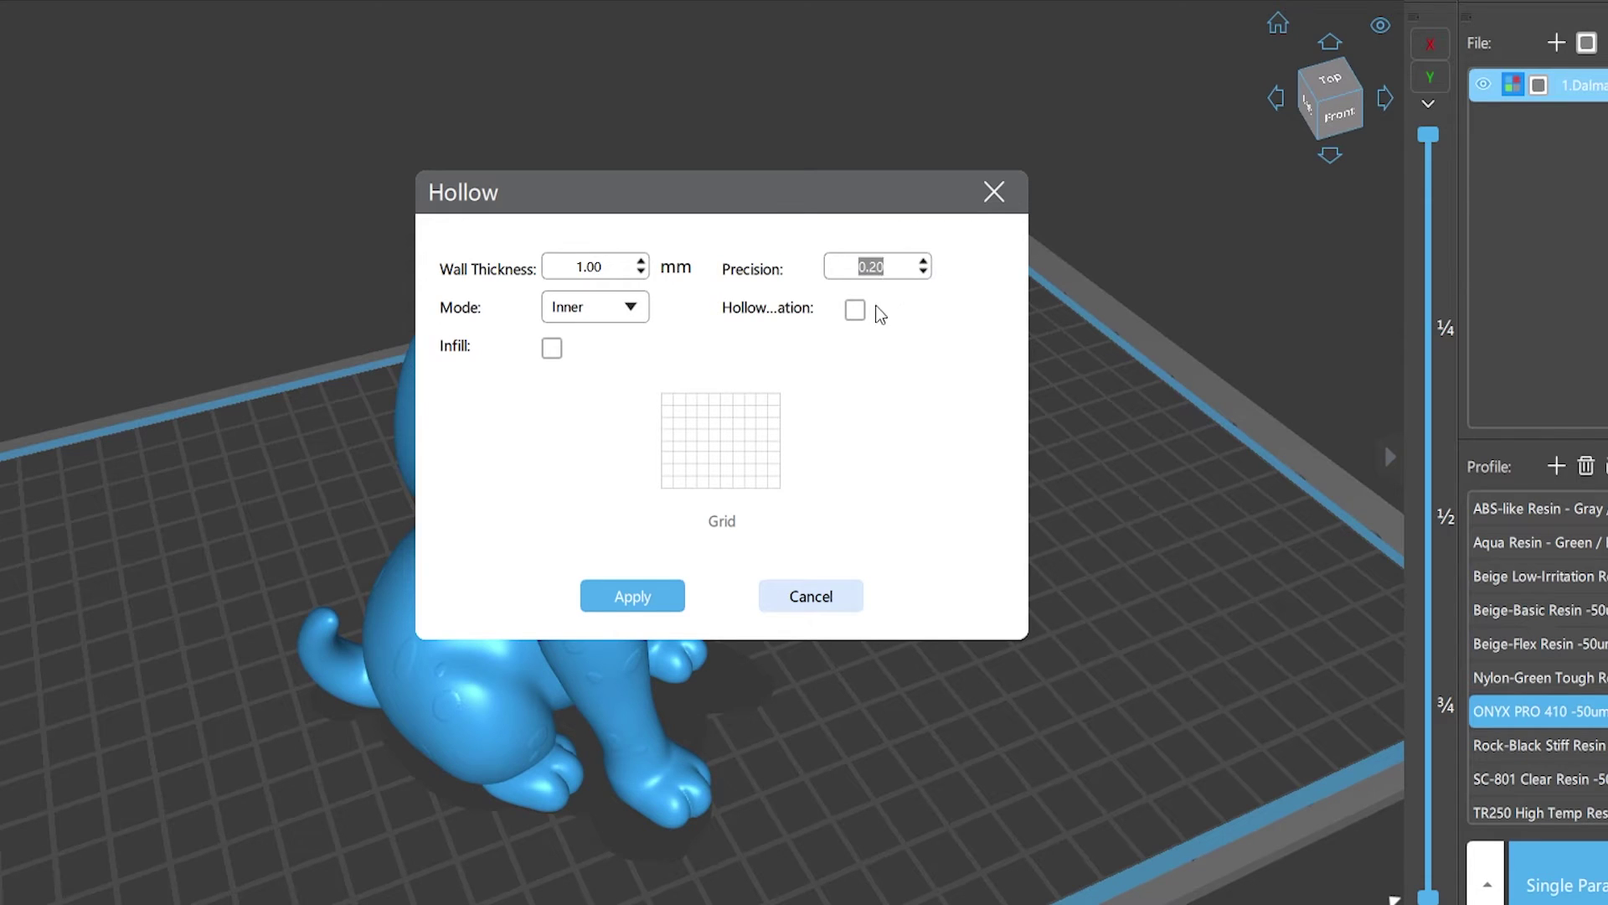
{"action": "left_click", "coordinate": [552, 348]}
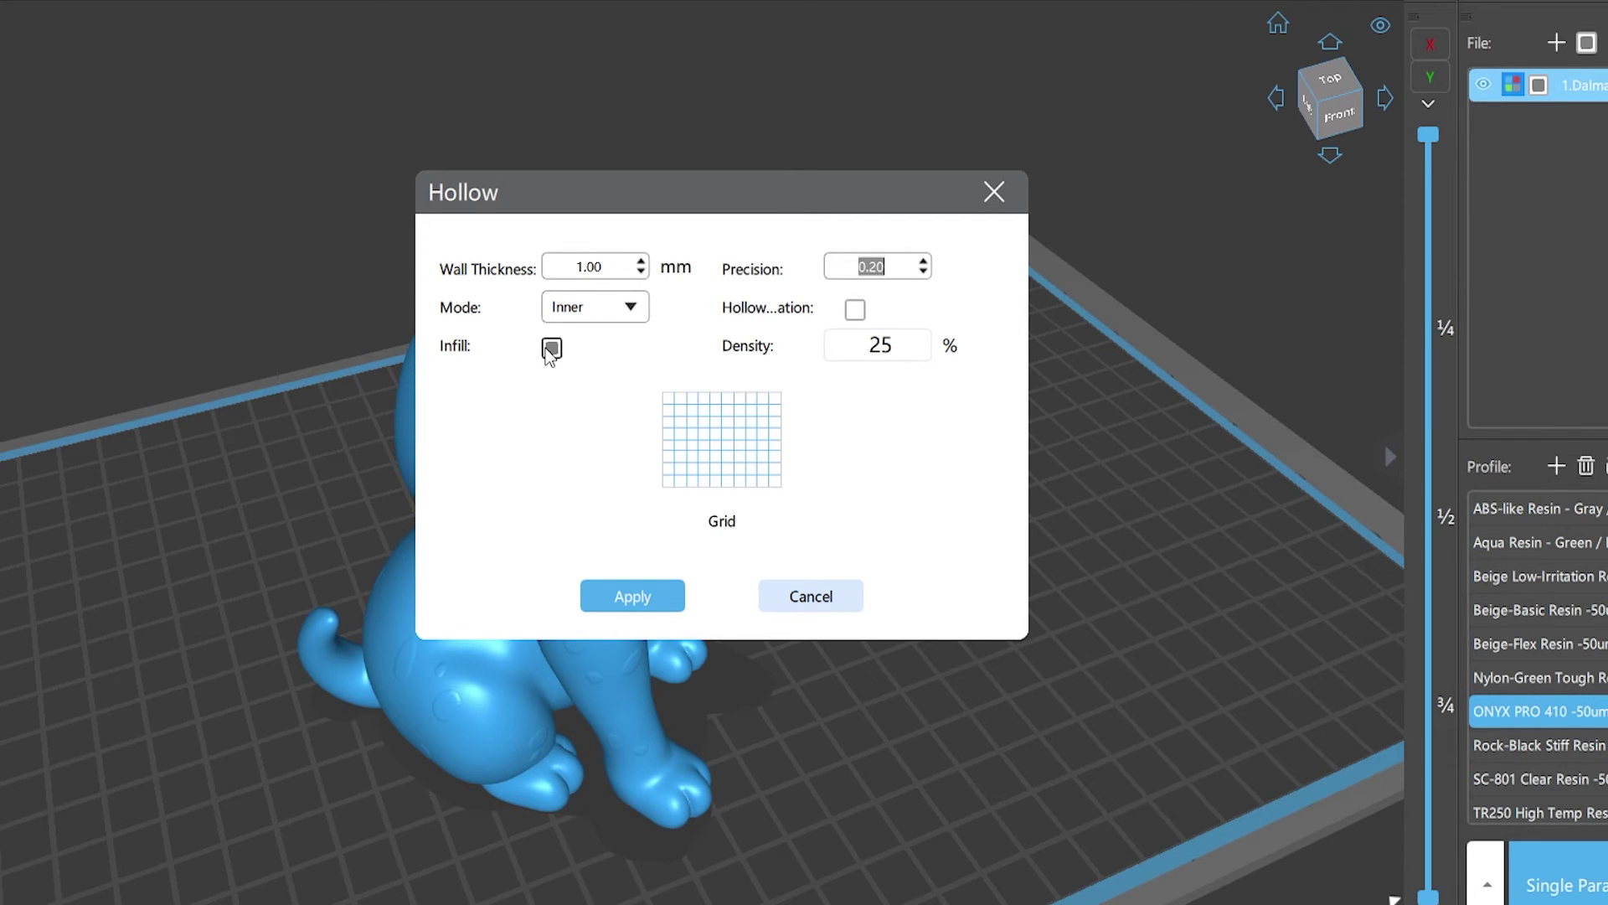
{"action": "left_click", "coordinate": [552, 349]}
{"action": "left_click", "coordinate": [633, 595]}
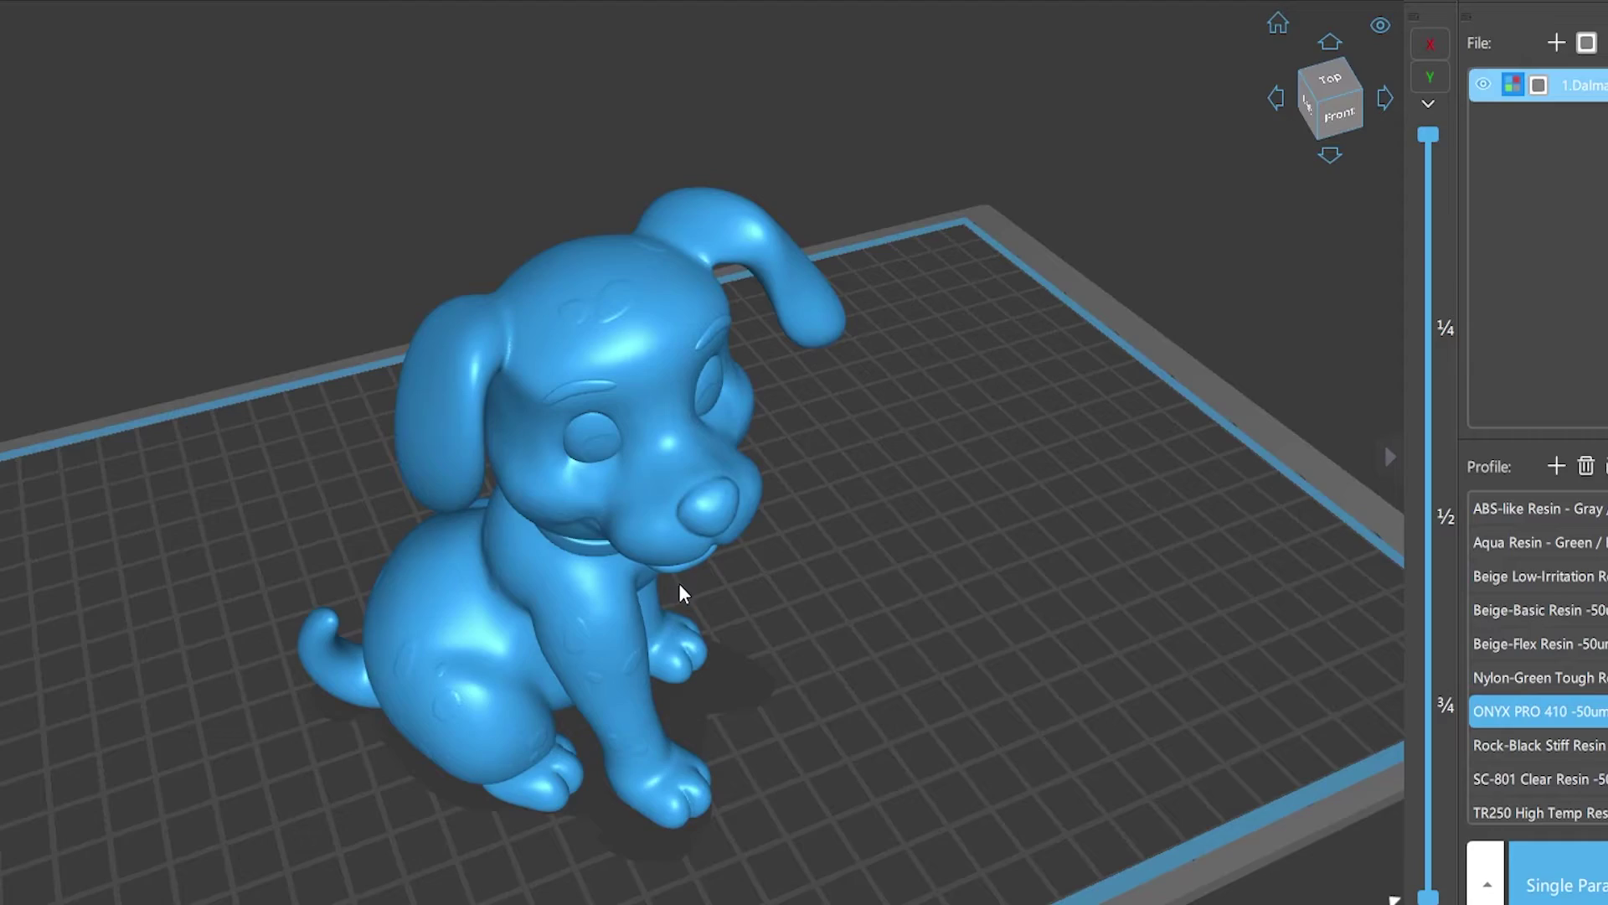
{"action": "mouse_move", "coordinate": [1429, 135]}
{"action": "left_mouse_down"}
{"action": "mouse_move", "coordinate": [1429, 828]}
{"action": "mouse_move", "coordinate": [1429, 120]}
{"action": "left_mouse_up"}
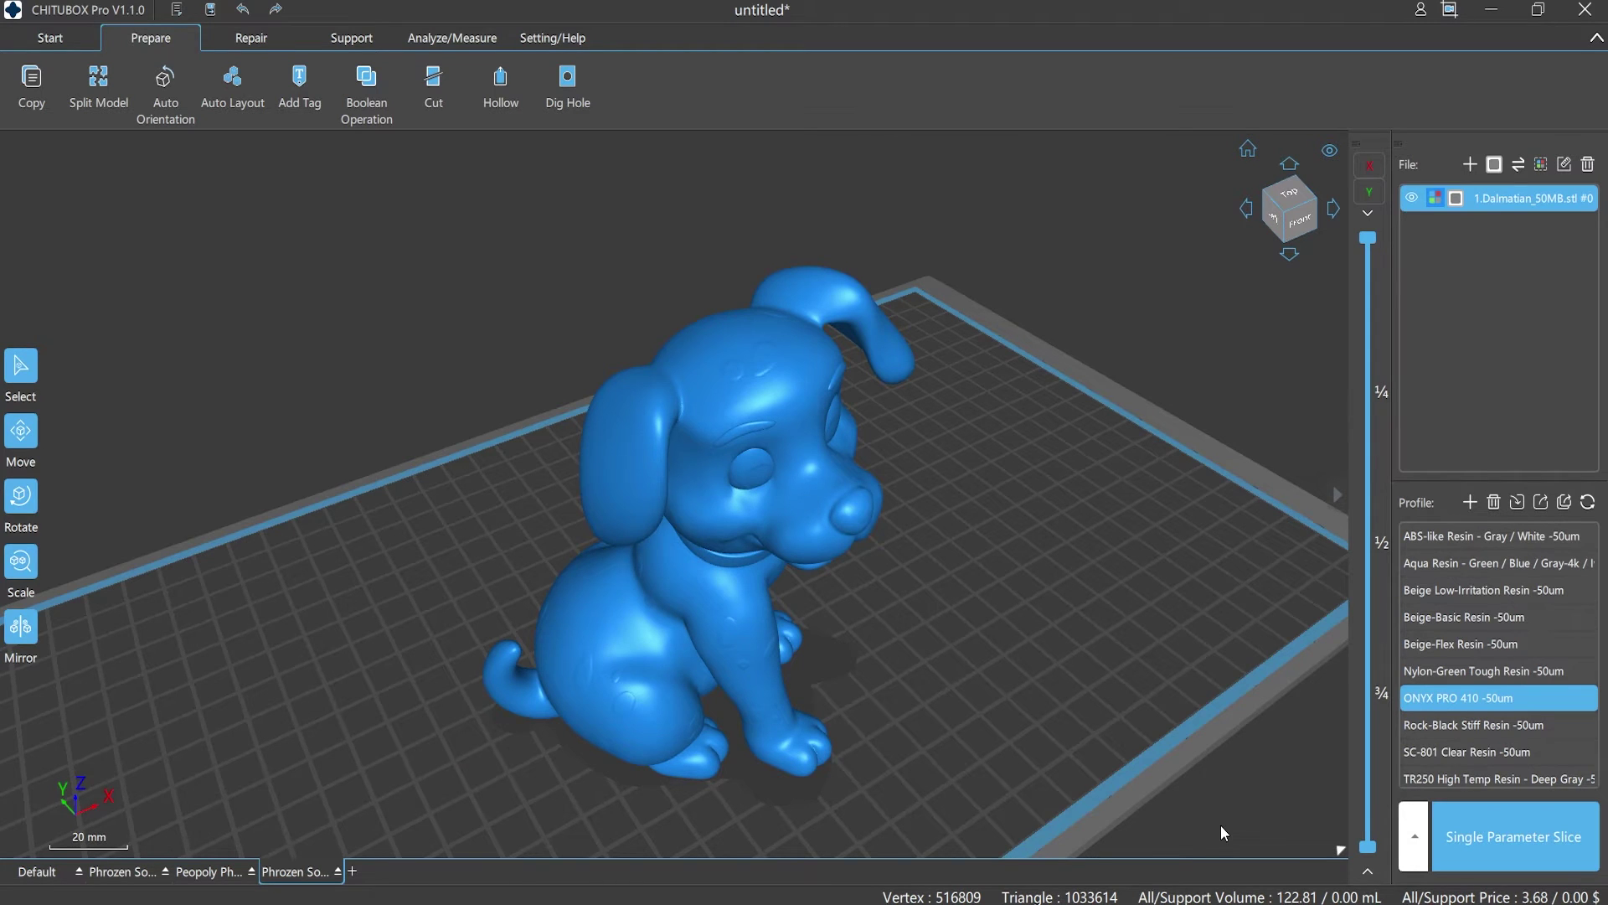
Re-hollow the selected dog with 0.10 precision and the process animation enabled.
{"action": "key", "text": "ctrl+a"}
{"action": "left_click", "coordinate": [500, 86]}
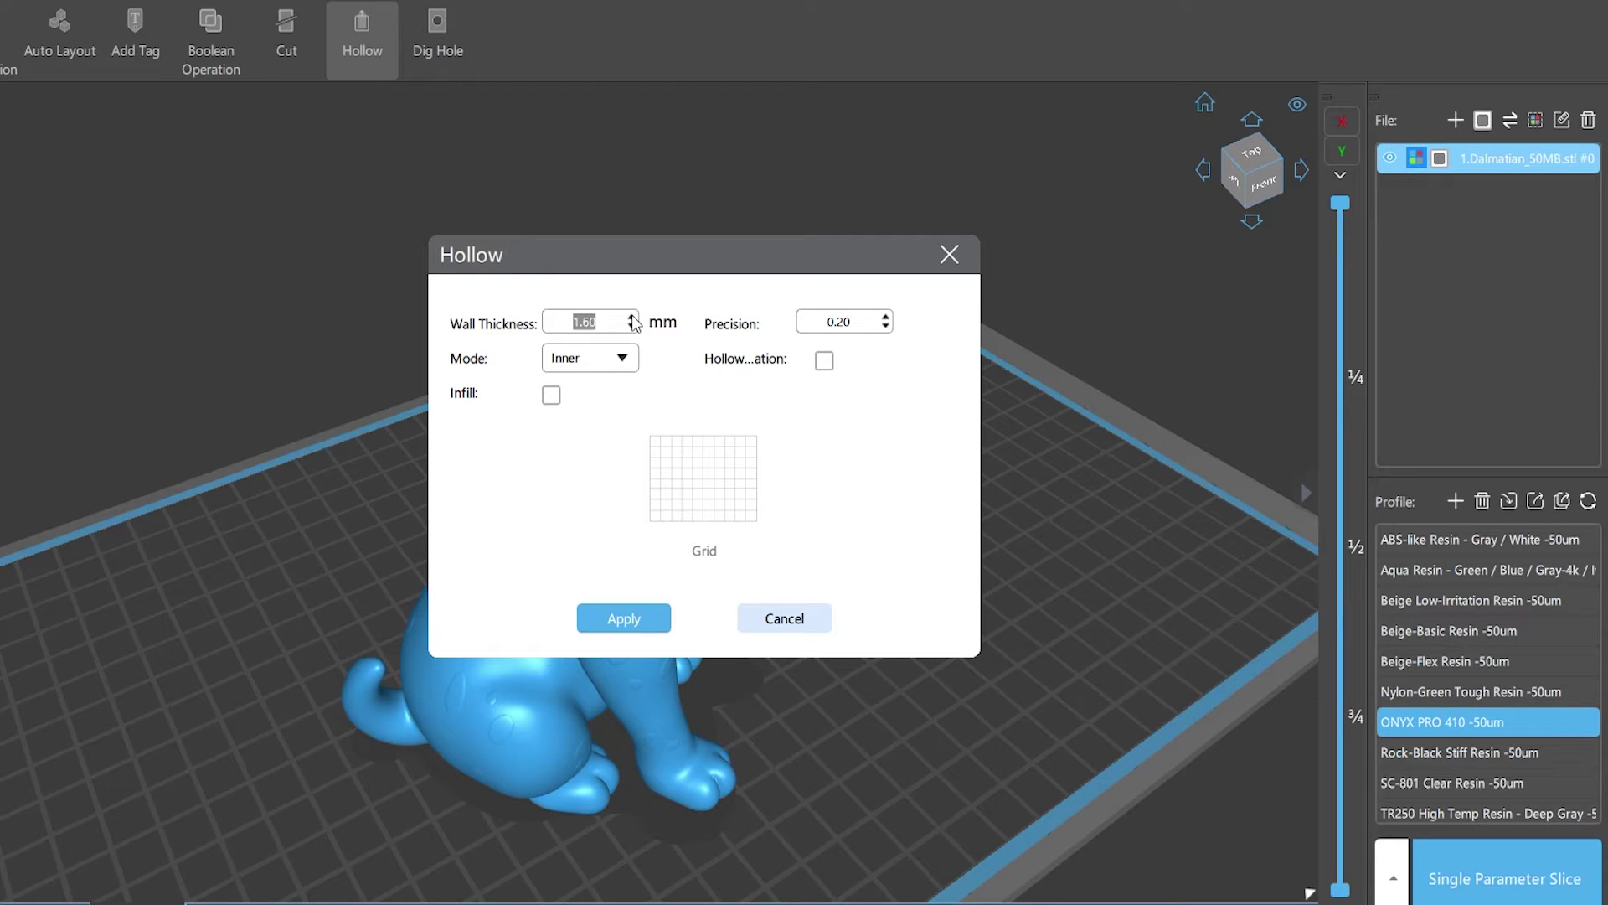
{"action": "left_click", "coordinate": [886, 328]}
{"action": "left_click", "coordinate": [824, 360]}
{"action": "left_click", "coordinate": [624, 619]}
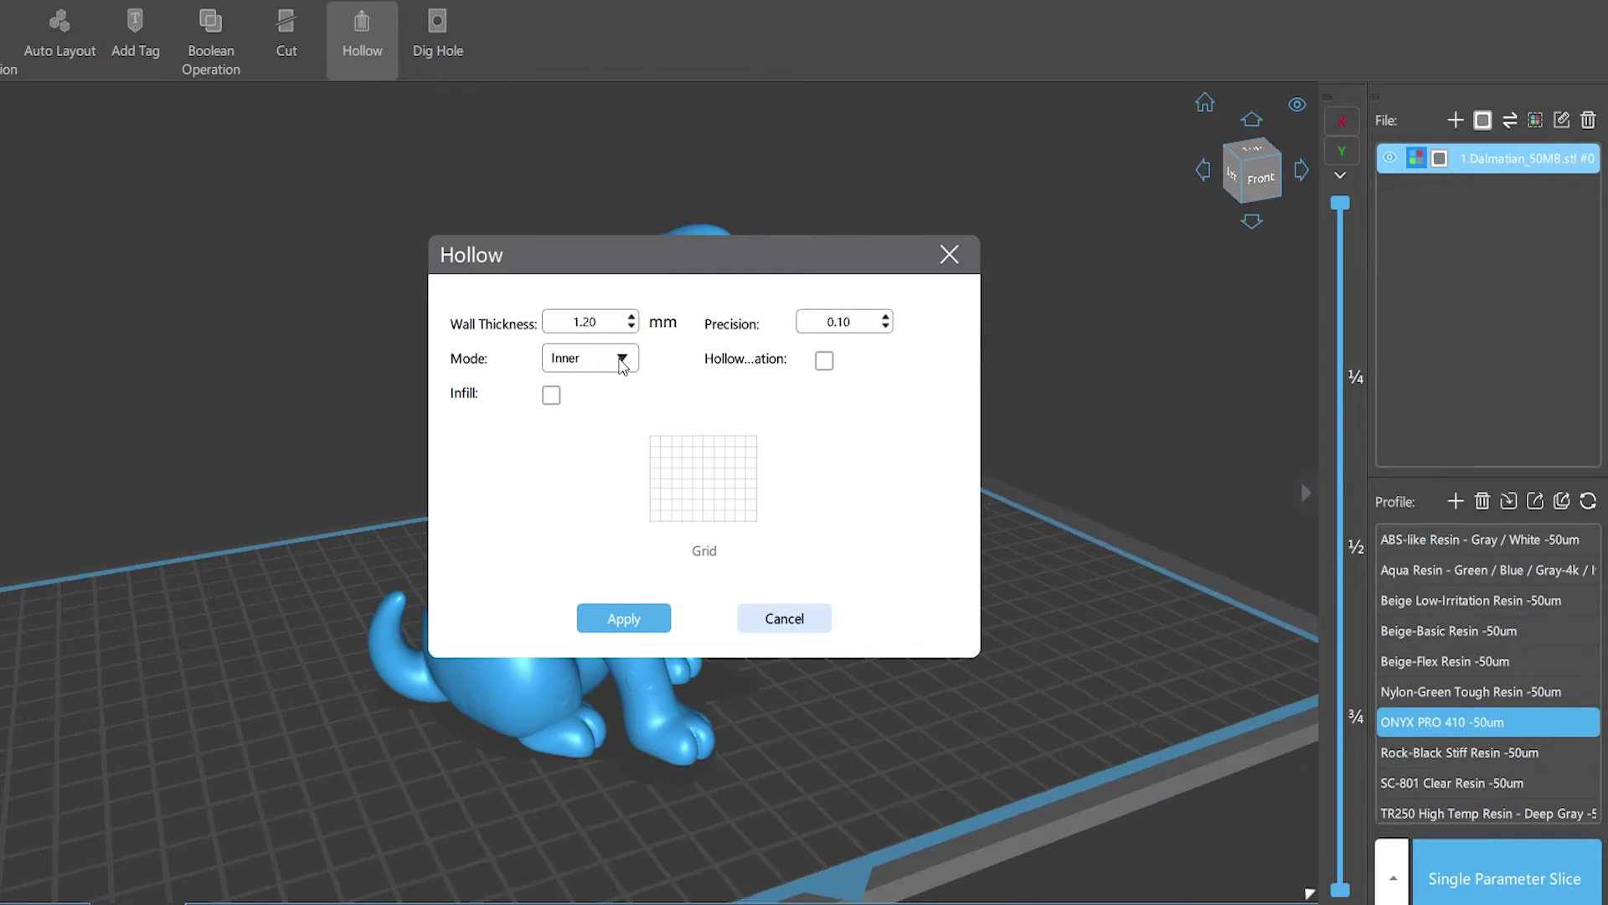
{"action": "left_click", "coordinate": [621, 360]}
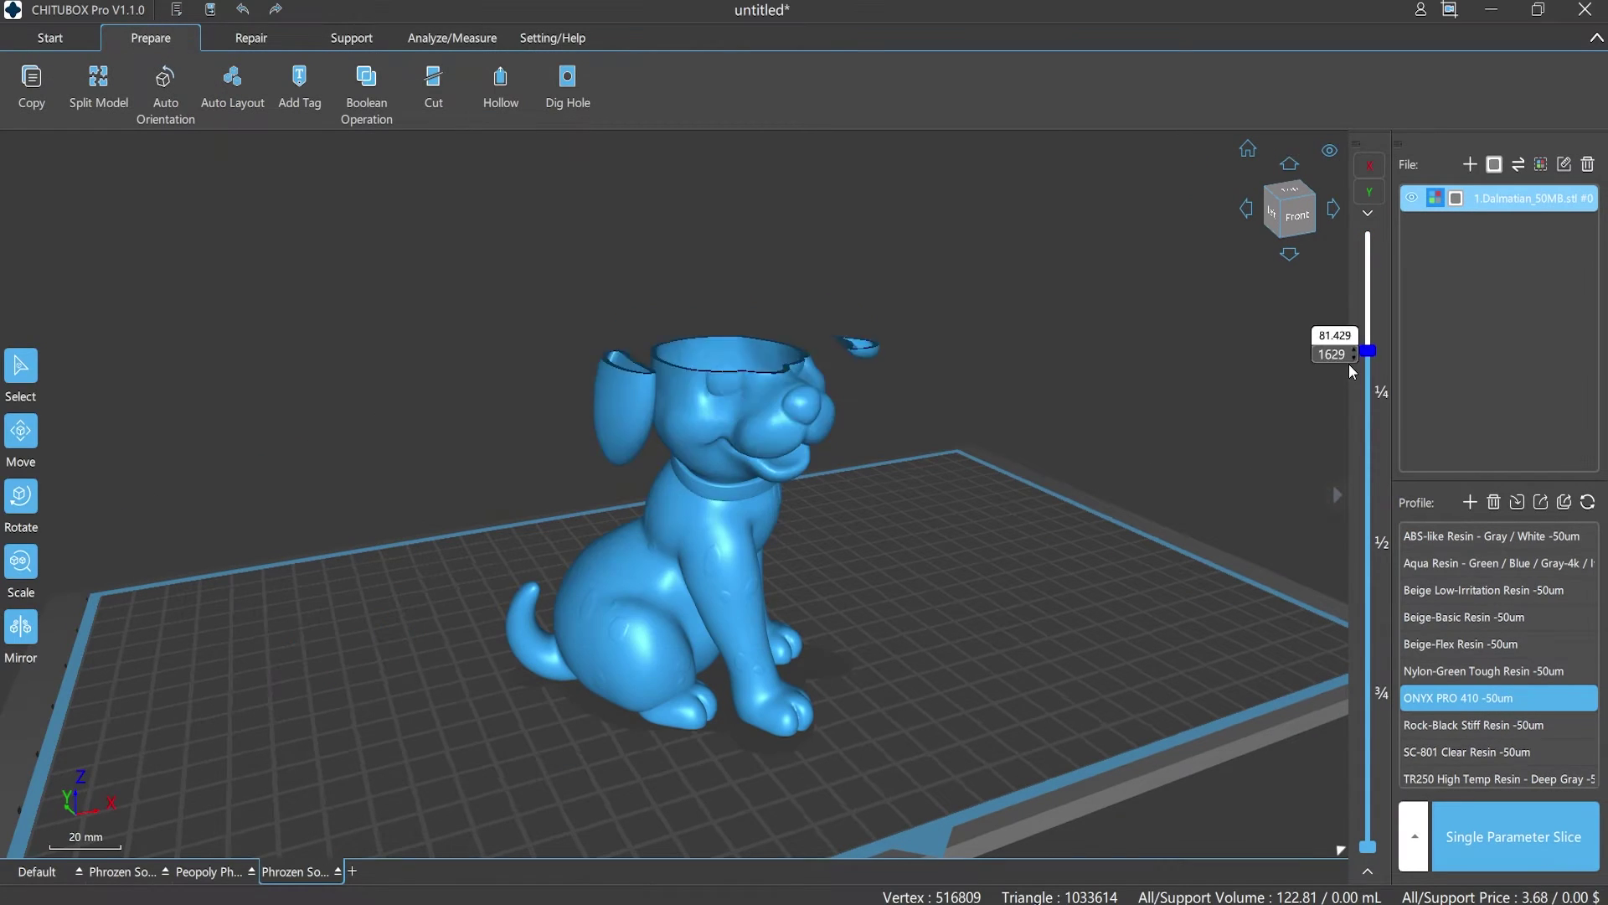
{"action": "mouse_move", "coordinate": [1370, 348]}
{"action": "left_mouse_down"}
{"action": "mouse_move", "coordinate": [1368, 819]}
{"action": "mouse_move", "coordinate": [1370, 216]}
{"action": "left_mouse_up"}
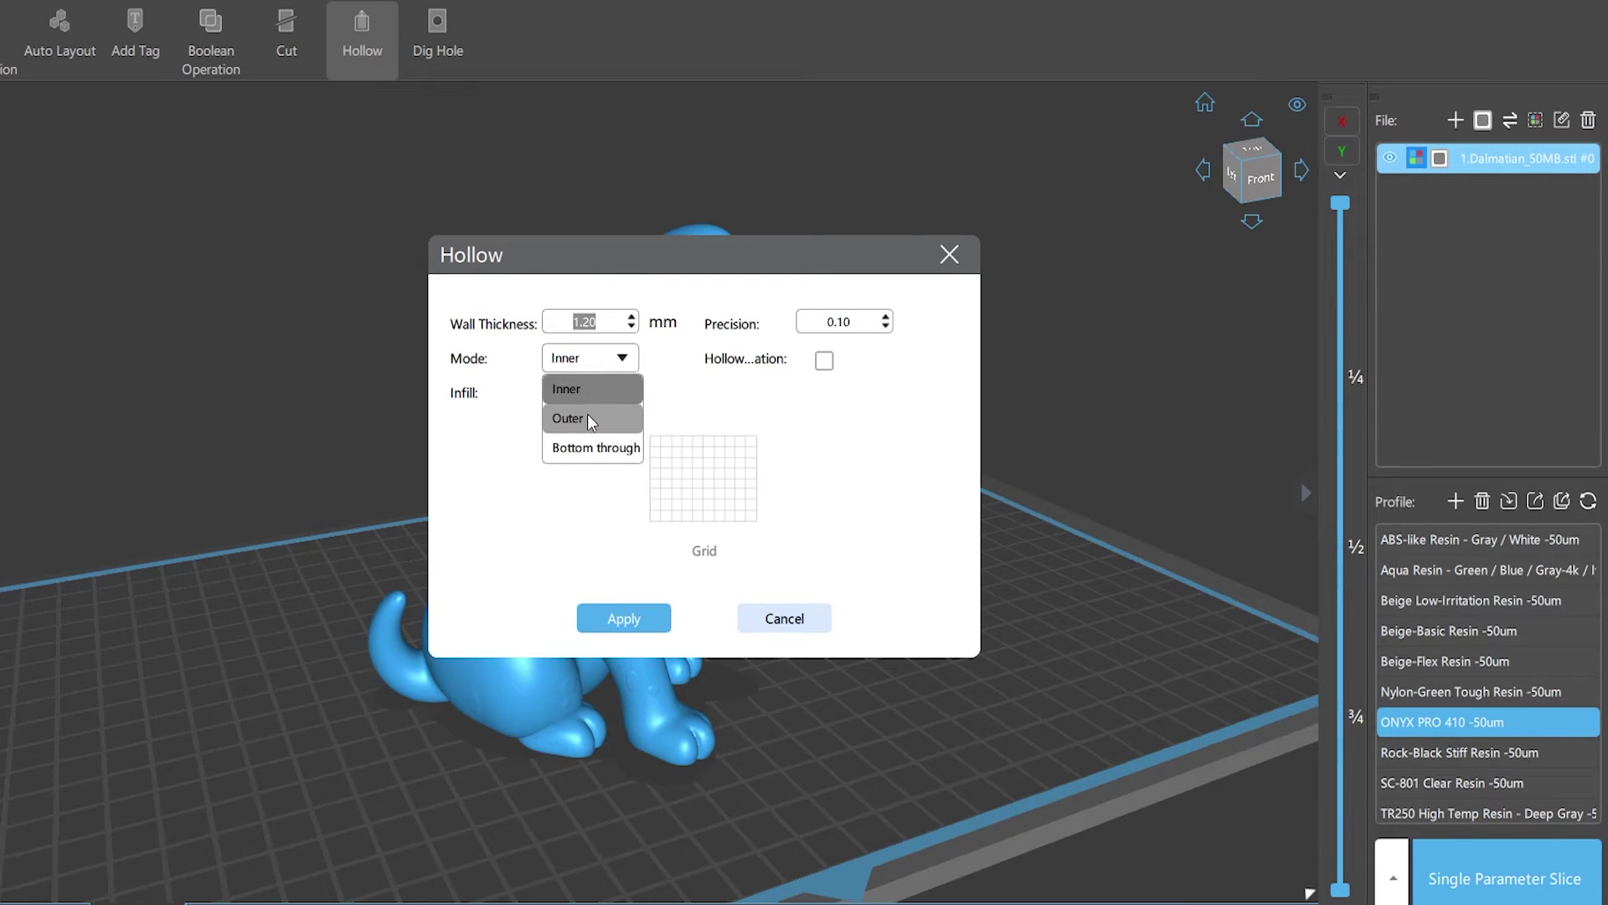
{"action": "left_click", "coordinate": [568, 417]}
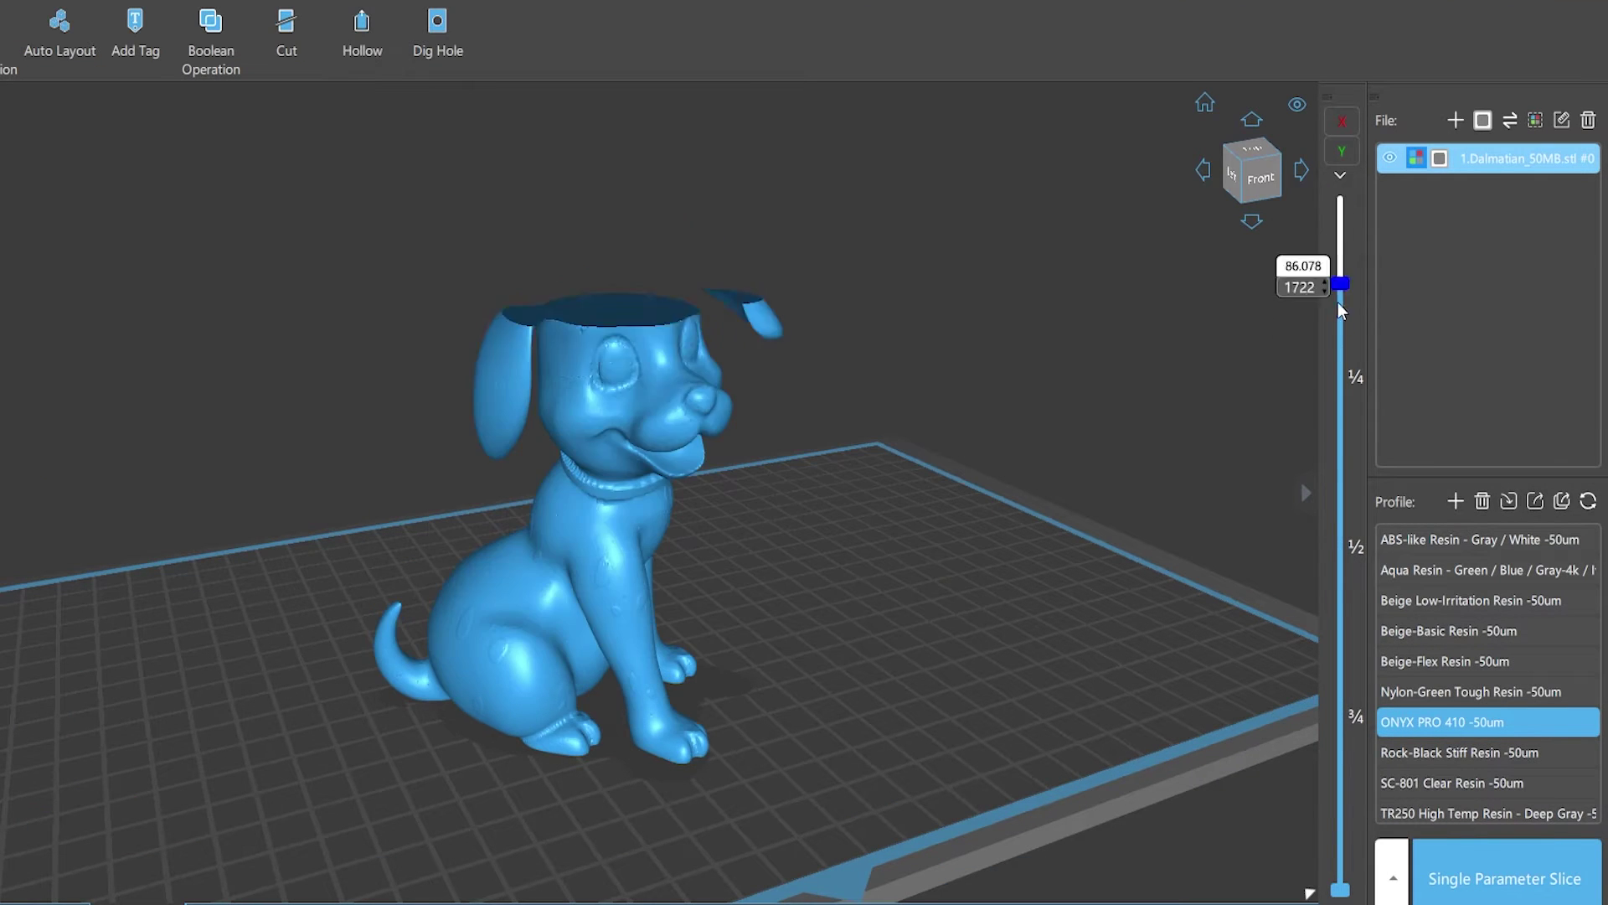
{"action": "mouse_move", "coordinate": [1340, 207]}
{"action": "left_mouse_down"}
{"action": "mouse_move", "coordinate": [1339, 855]}
{"action": "mouse_move", "coordinate": [1339, 208]}
{"action": "left_mouse_up"}
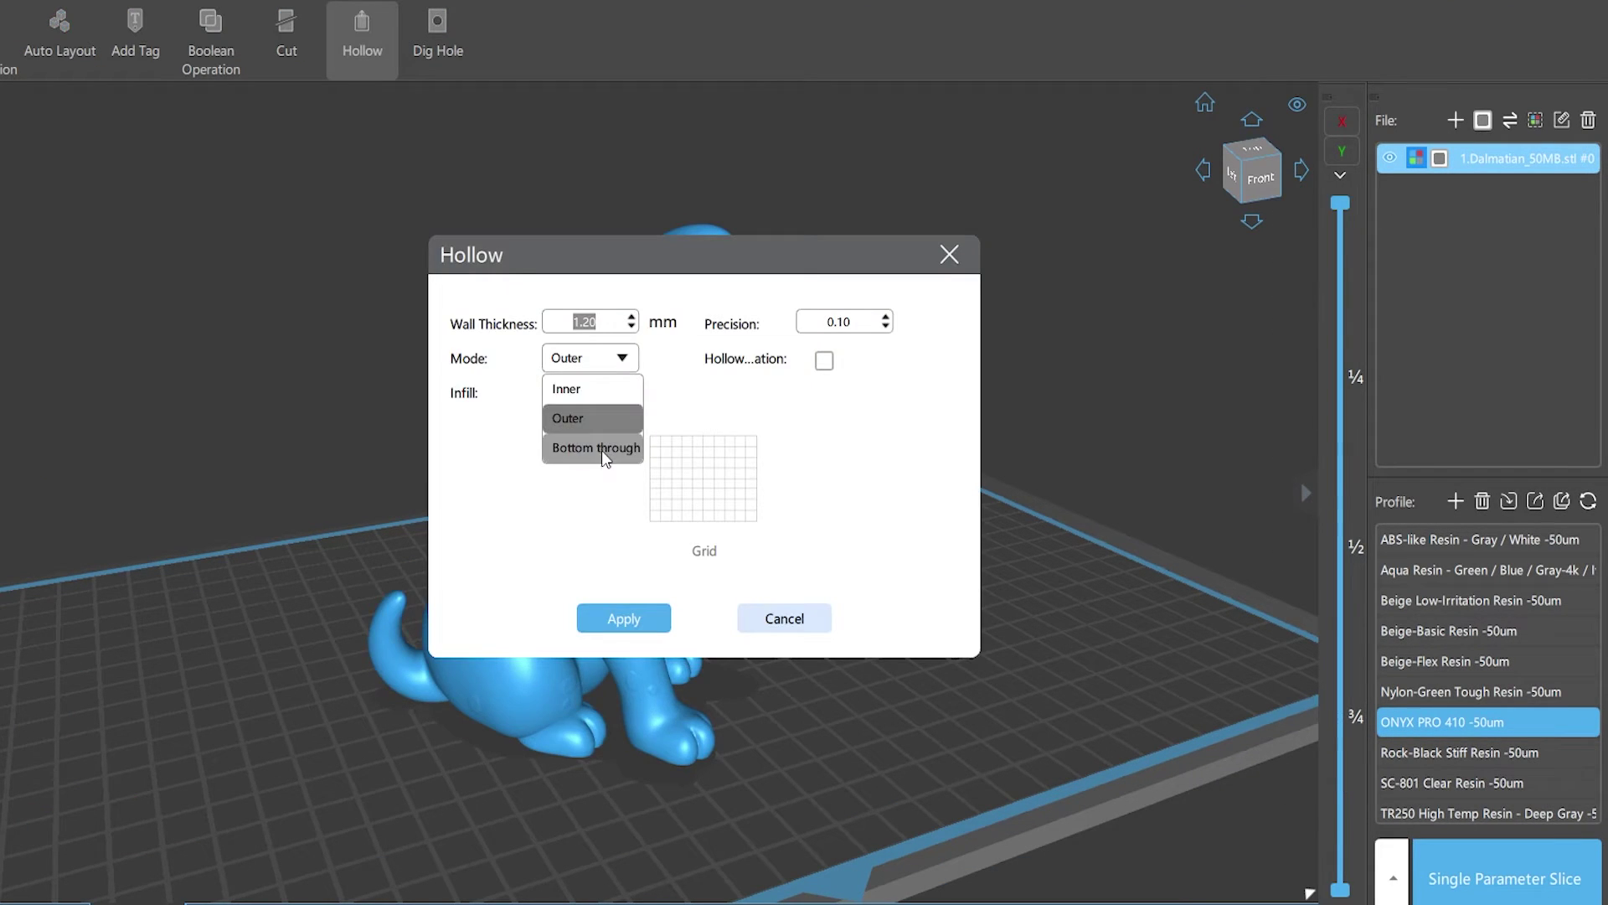
{"action": "left_click", "coordinate": [604, 462]}
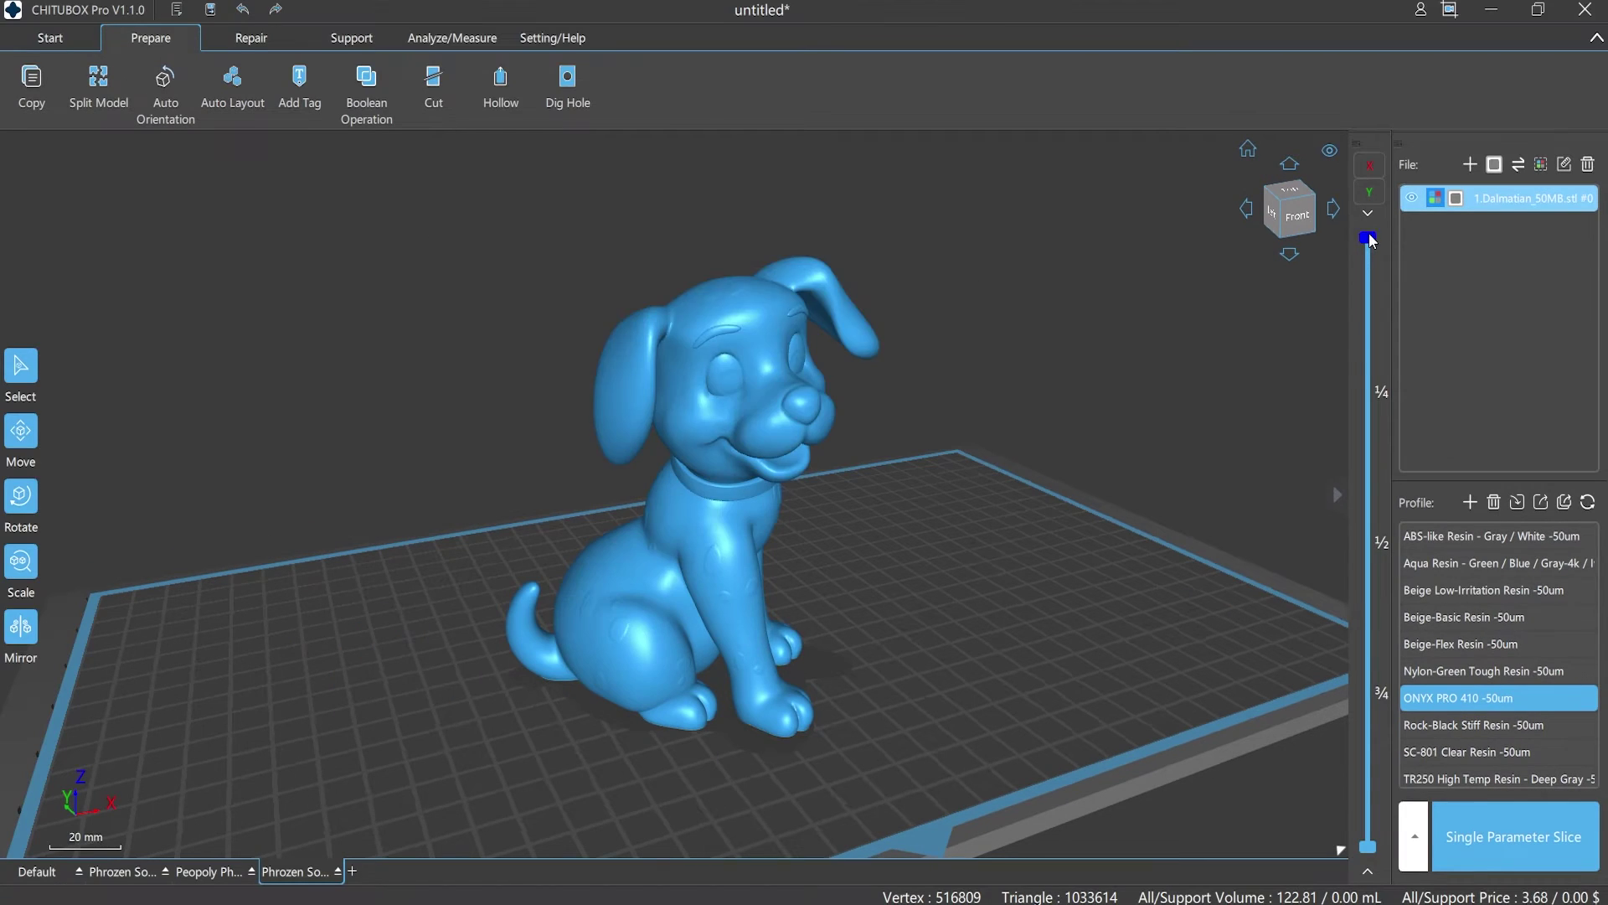
{"action": "mouse_move", "coordinate": [1367, 216]}
{"action": "left_mouse_down"}
{"action": "mouse_move", "coordinate": [1367, 848]}
{"action": "mouse_move", "coordinate": [1367, 211]}
{"action": "left_mouse_up"}
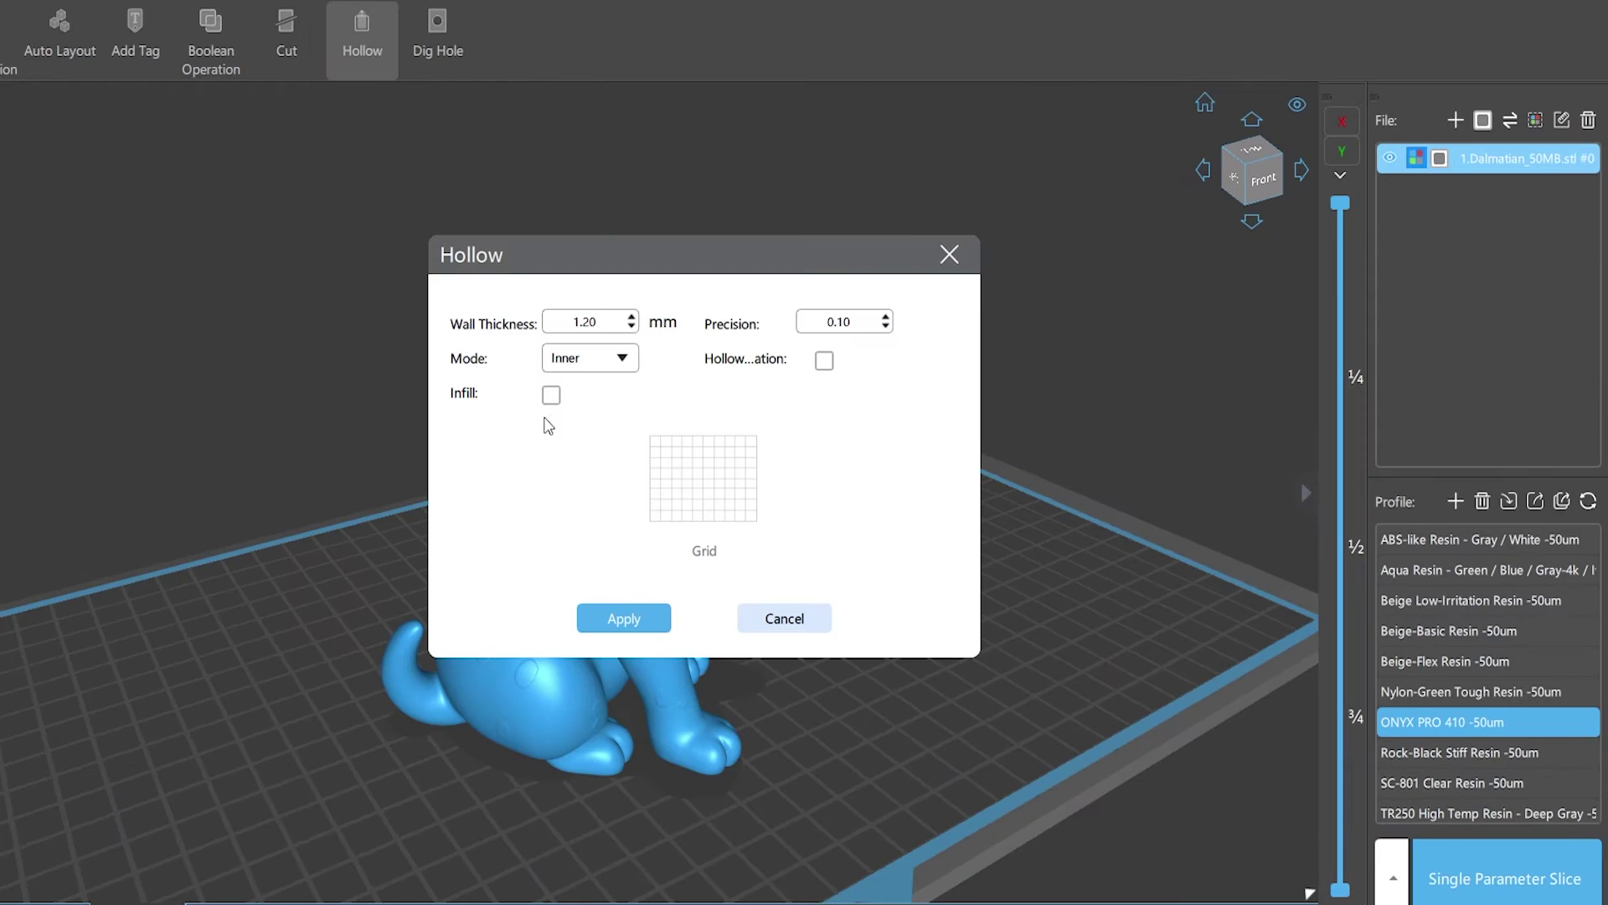
Hollow the dog with infill and a new density value, then view its cross-section.
{"action": "left_click", "coordinate": [550, 396]}
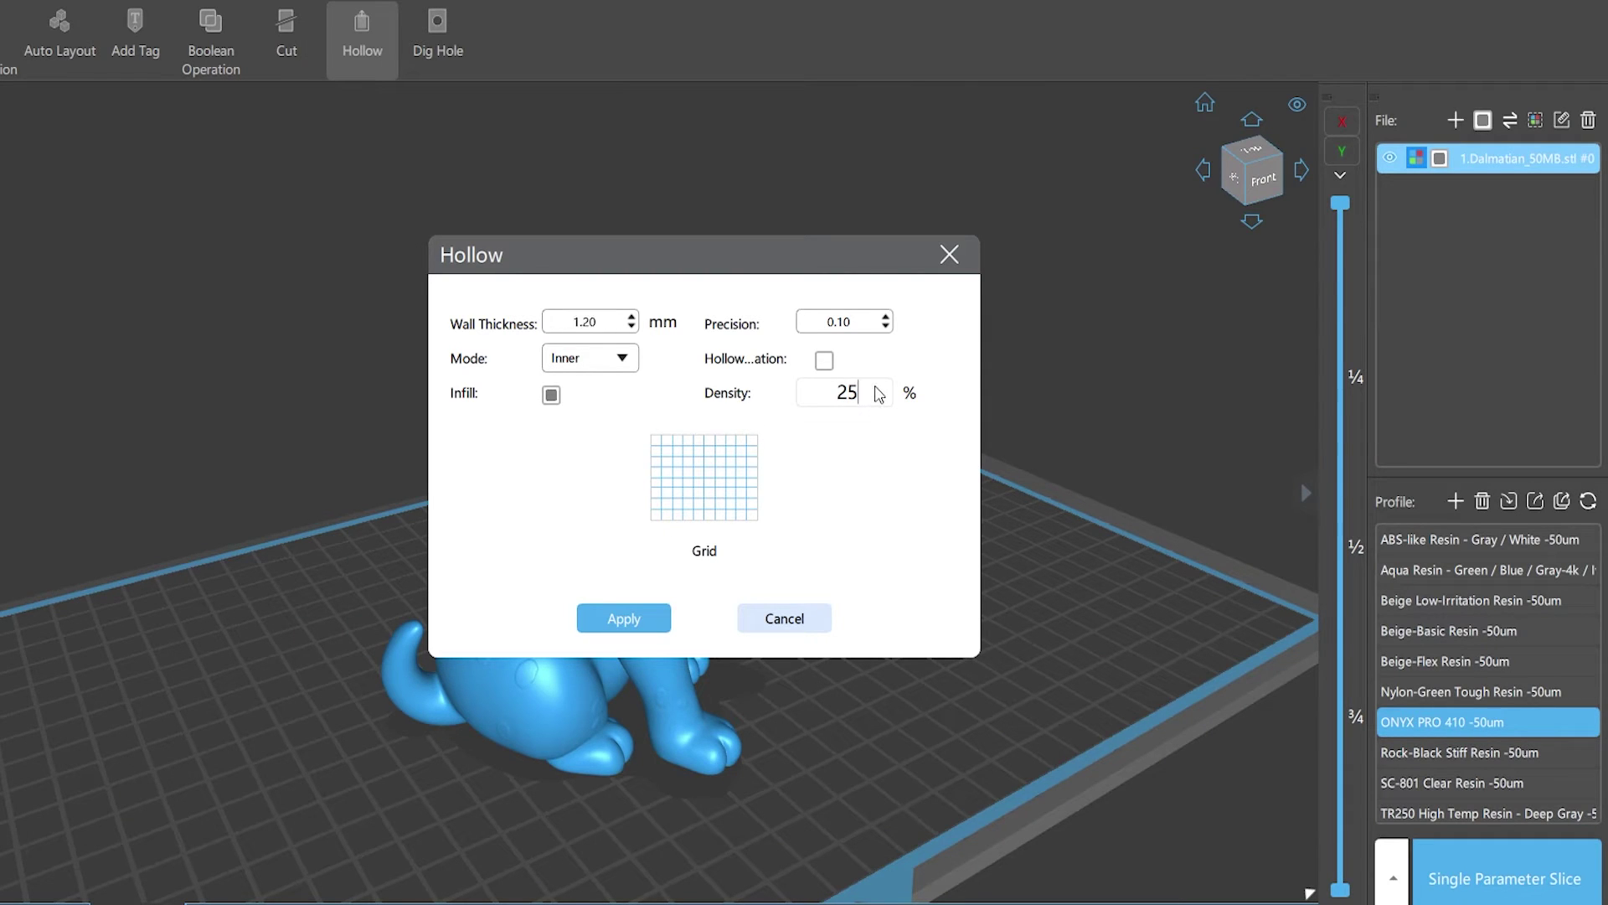
{"action": "left_click_drag", "start_coordinate": [878, 396], "coordinate": [813, 398]}
{"action": "type", "text": "30"}
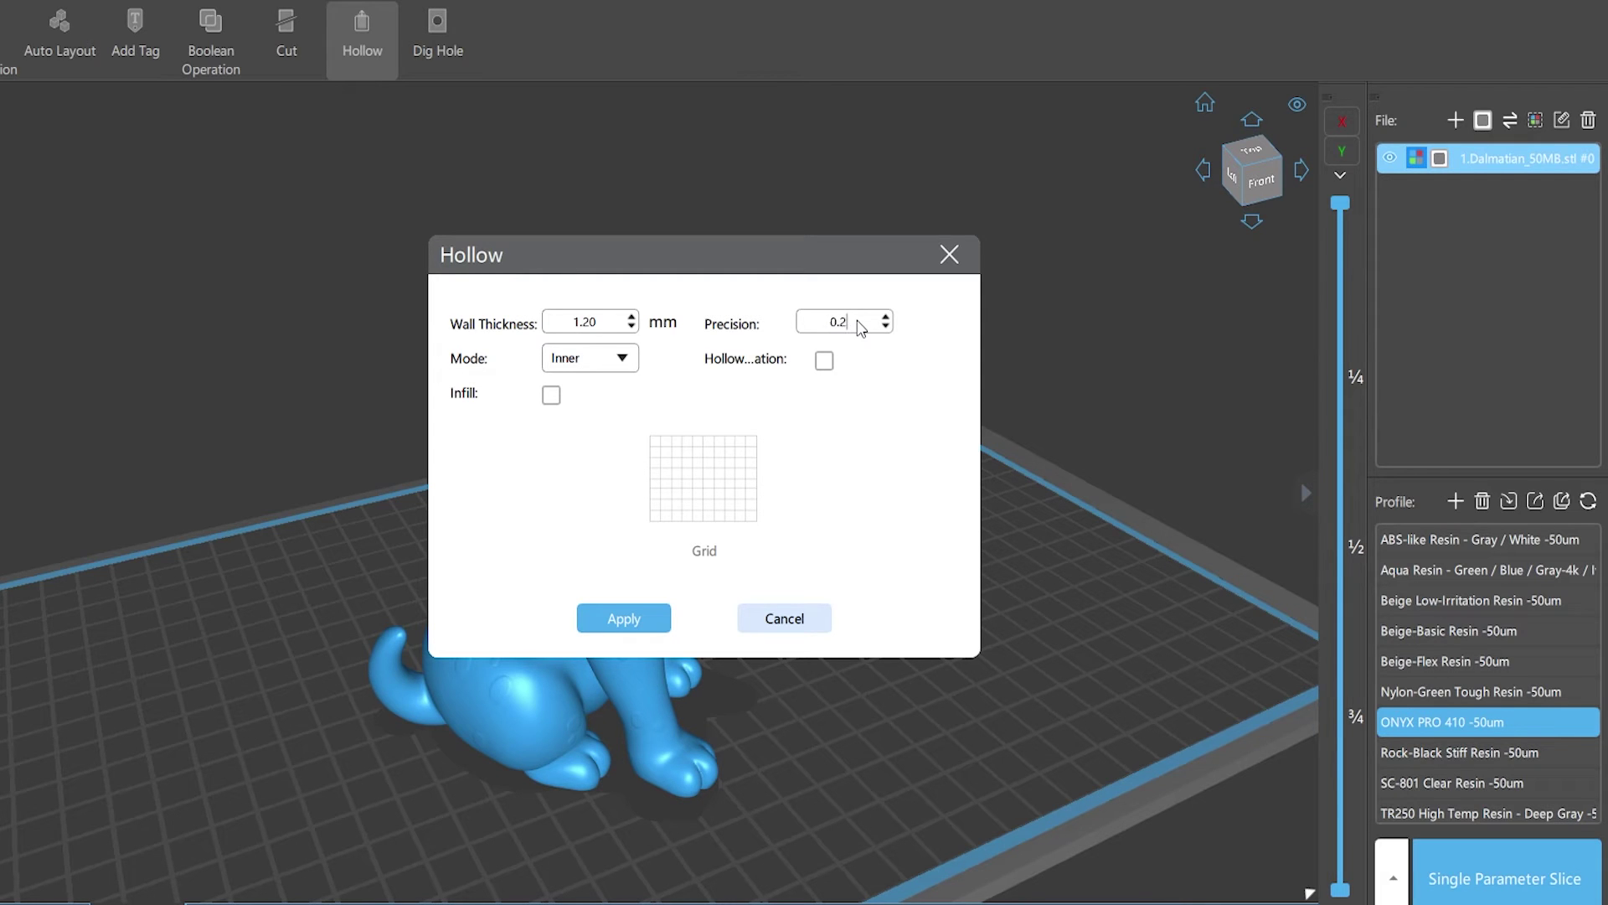
{"action": "left_click", "coordinate": [625, 618]}
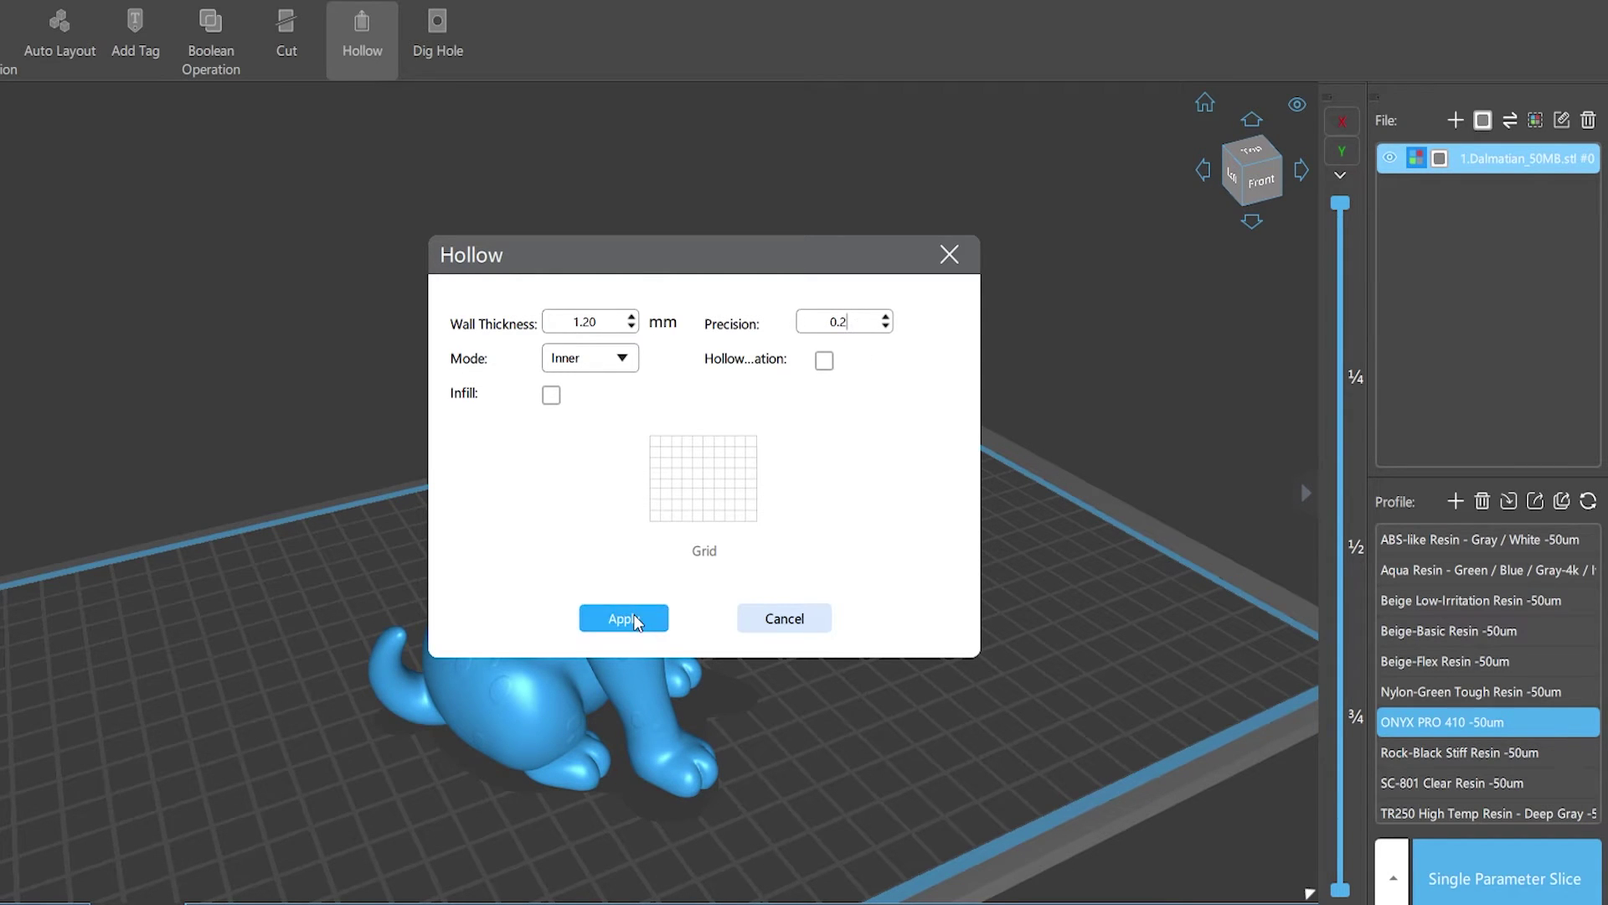
{"action": "mouse_move", "coordinate": [1341, 201]}
{"action": "left_mouse_down"}
{"action": "mouse_move", "coordinate": [1343, 890]}
{"action": "mouse_move", "coordinate": [1341, 201]}
{"action": "left_mouse_up"}
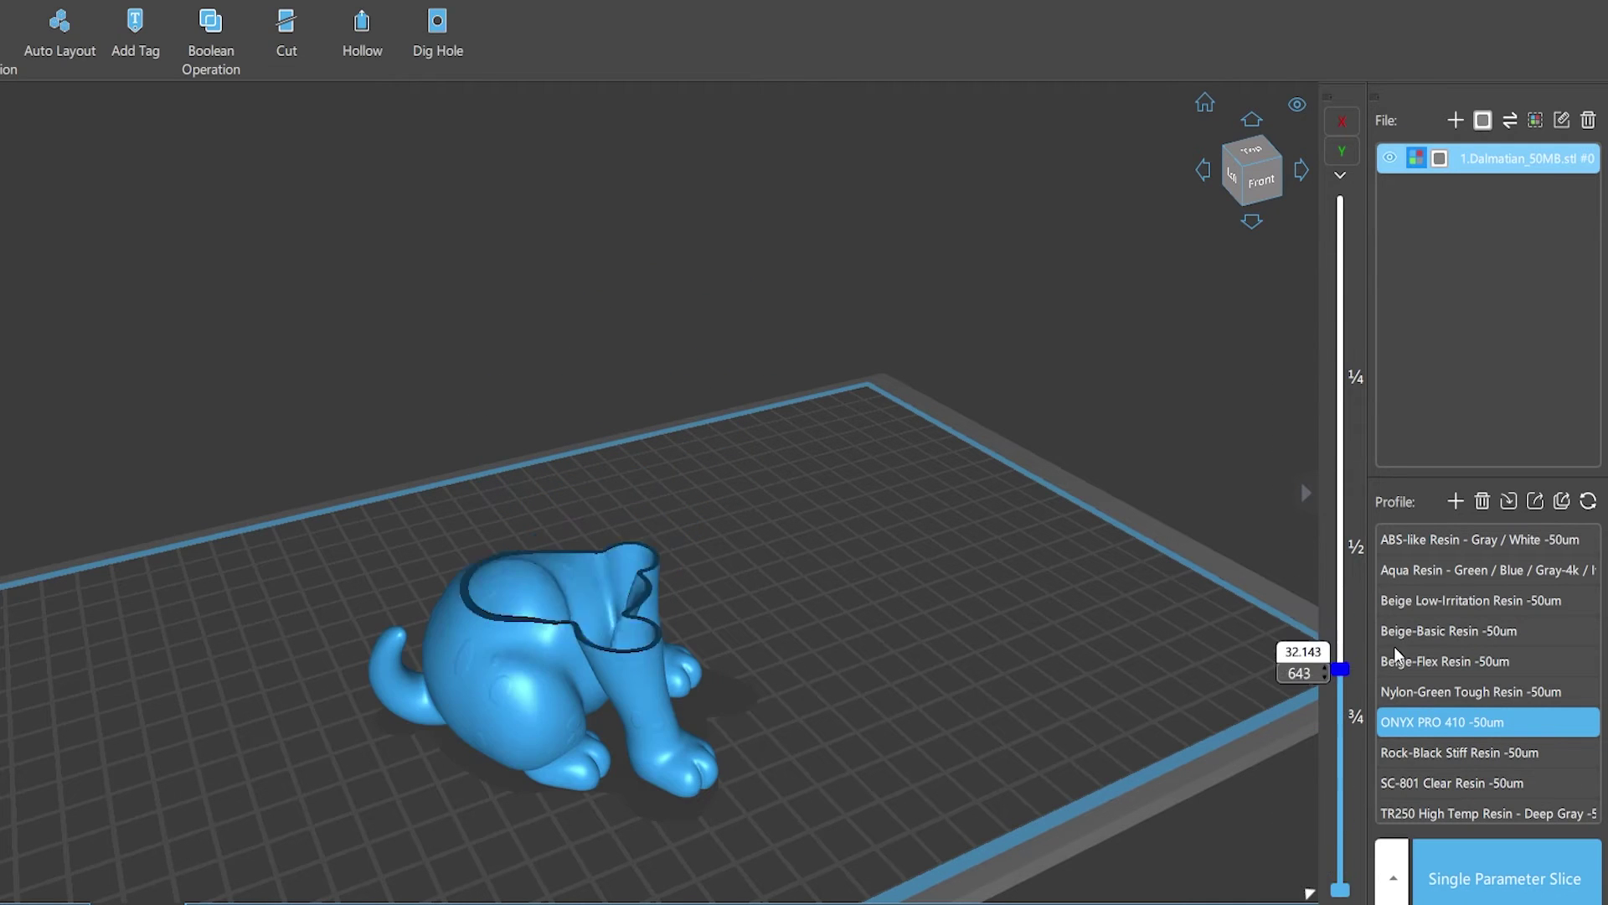
Re-apply hollowing to the Dalmatian and slice down to expose the hollow head.
{"action": "left_click", "coordinate": [362, 32]}
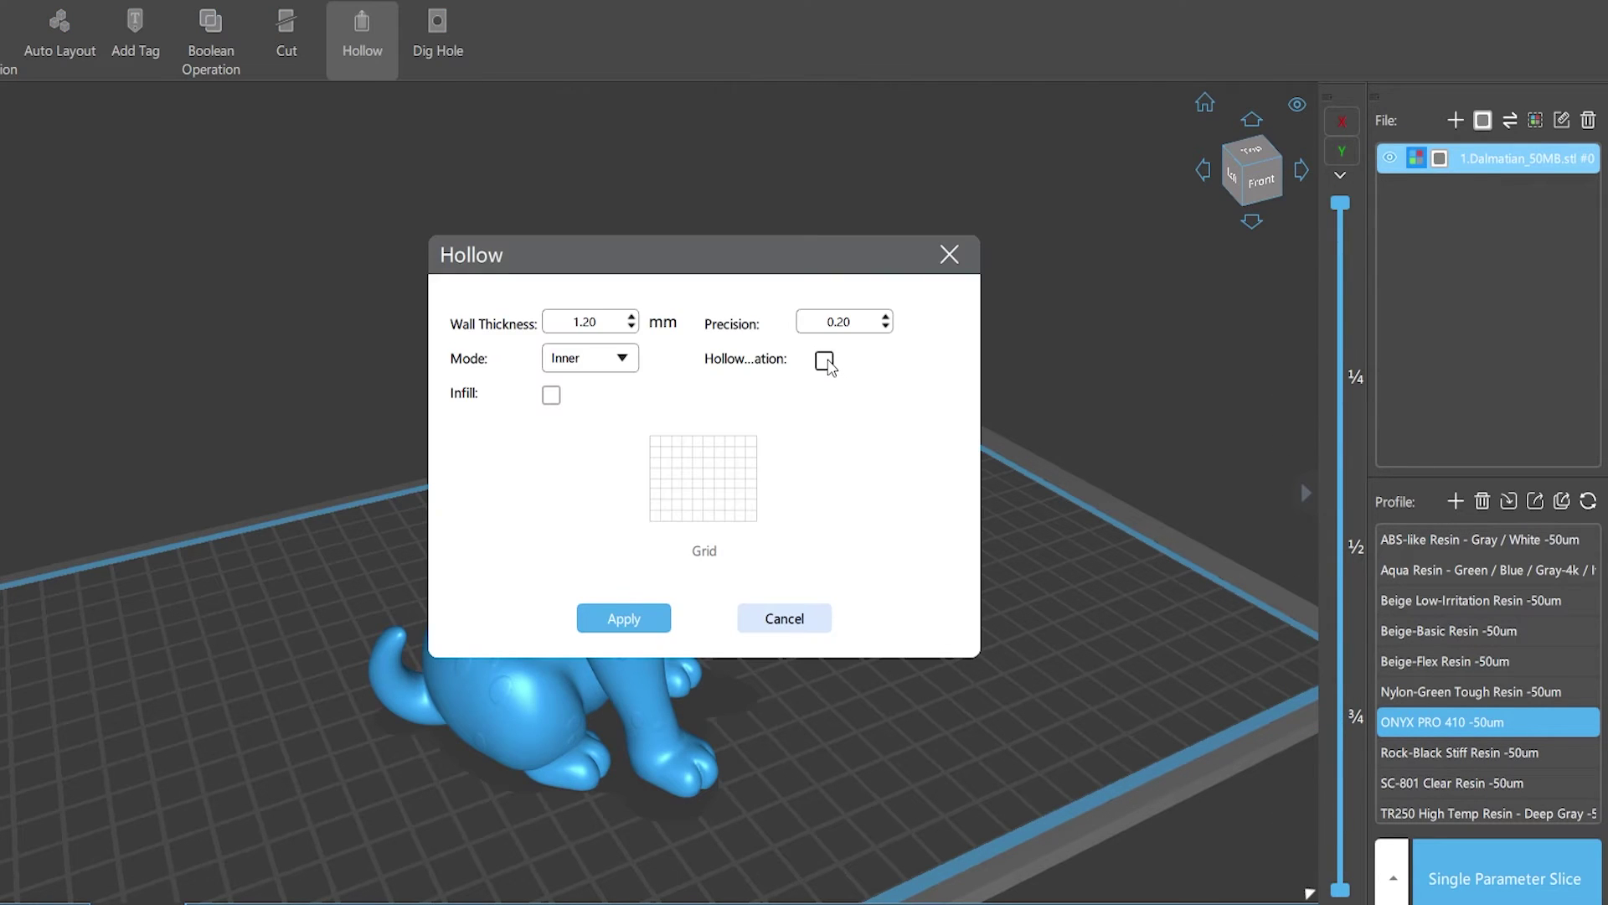
{"action": "left_click", "coordinate": [625, 617]}
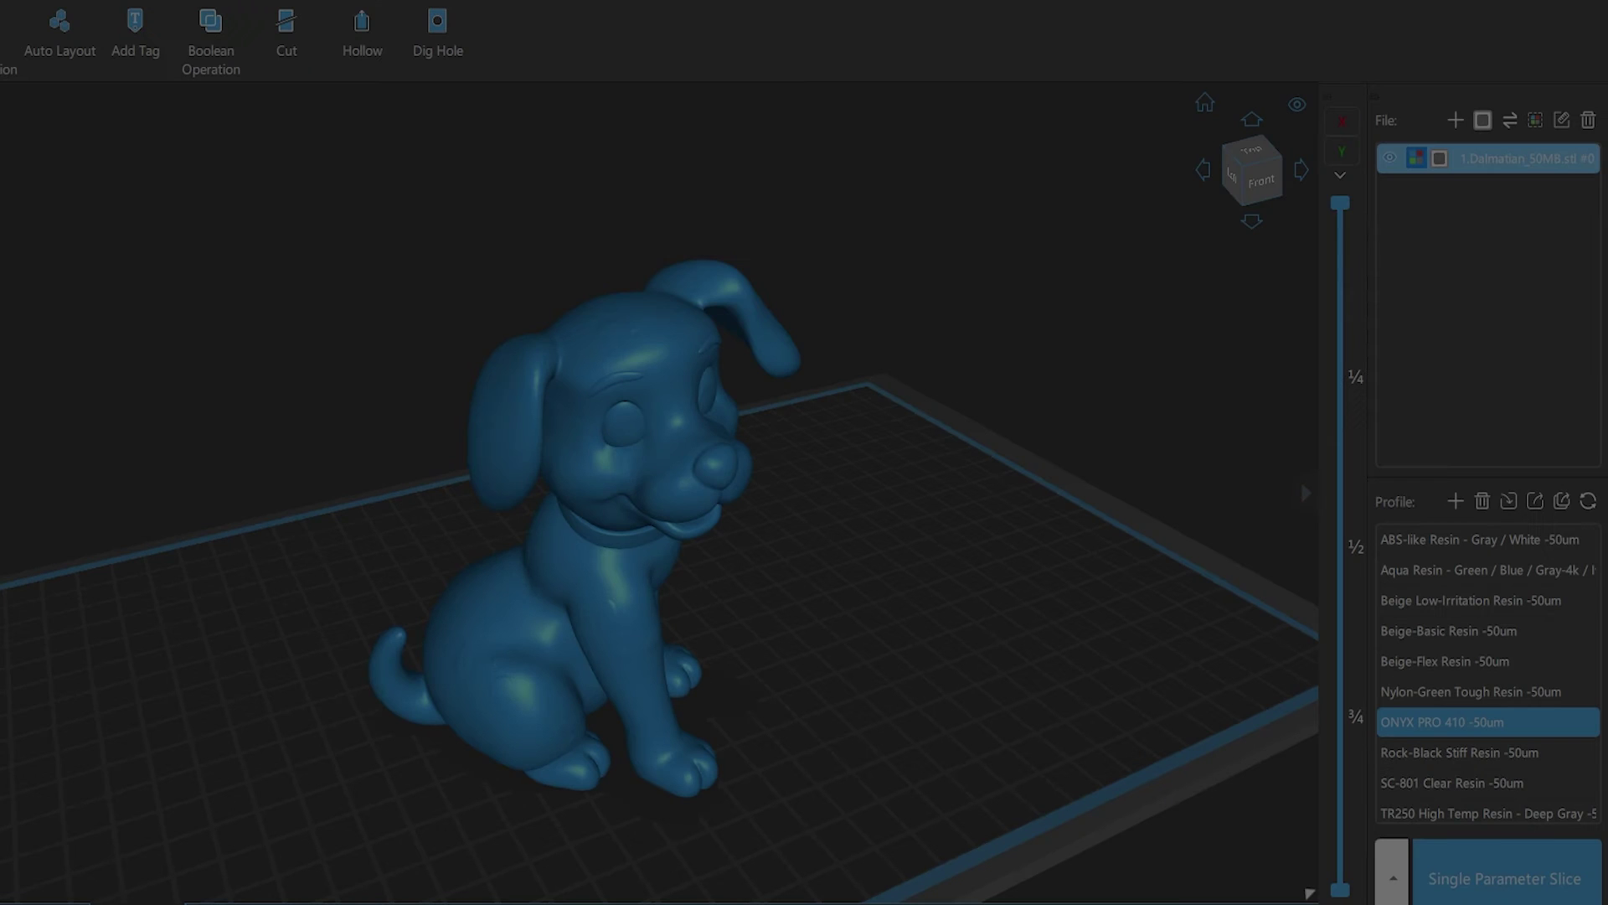
{"action": "left_click_drag", "start_coordinate": [1341, 201], "coordinate": [1341, 887]}
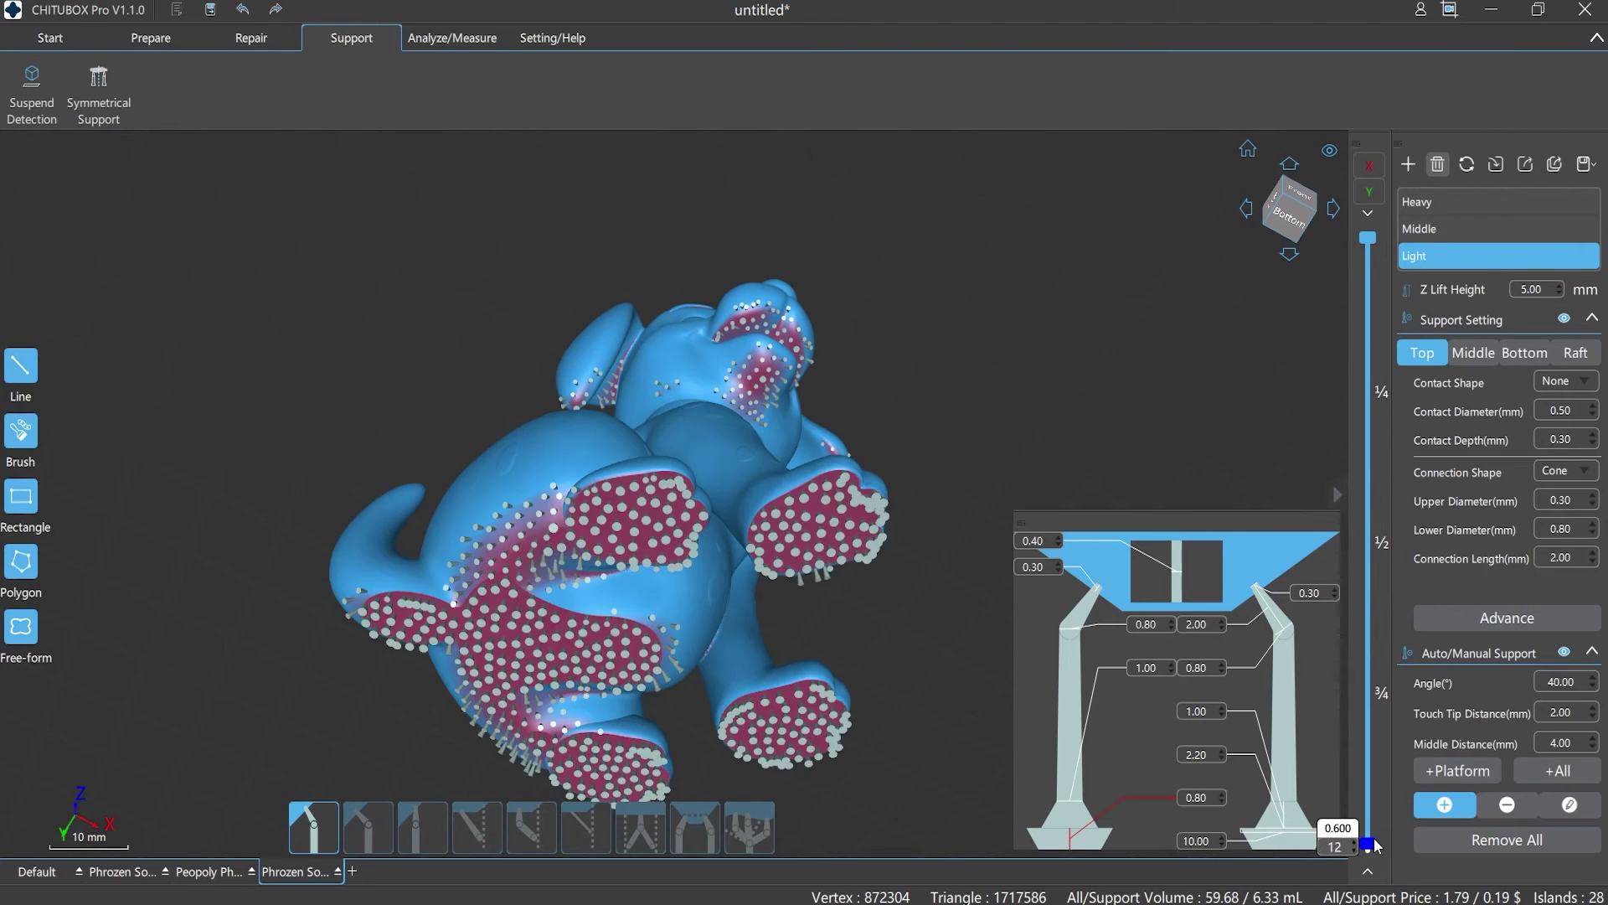
Section the model from the bottom up and orbit to a front-right view.
{"action": "mouse_move", "coordinate": [1368, 844]}
{"action": "left_mouse_down"}
{"action": "mouse_move", "coordinate": [1368, 233]}
{"action": "mouse_move", "coordinate": [1368, 845]}
{"action": "left_mouse_up"}
{"action": "right_click_drag", "start_coordinate": [1144, 420], "coordinate": [1055, 415]}
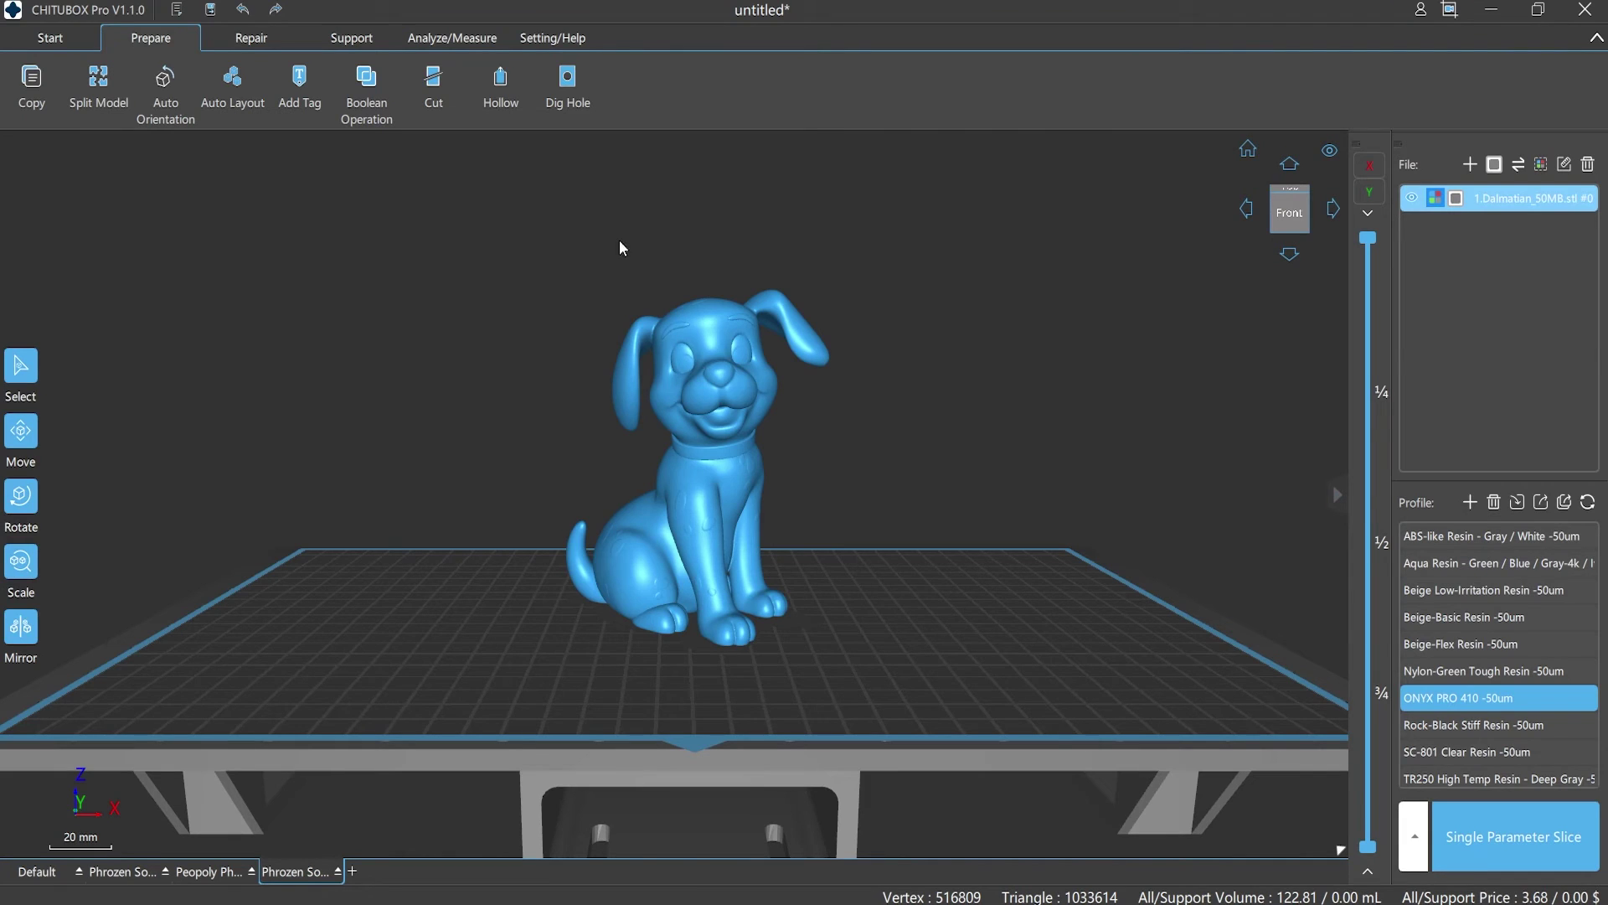
{"action": "left_click", "coordinate": [502, 85]}
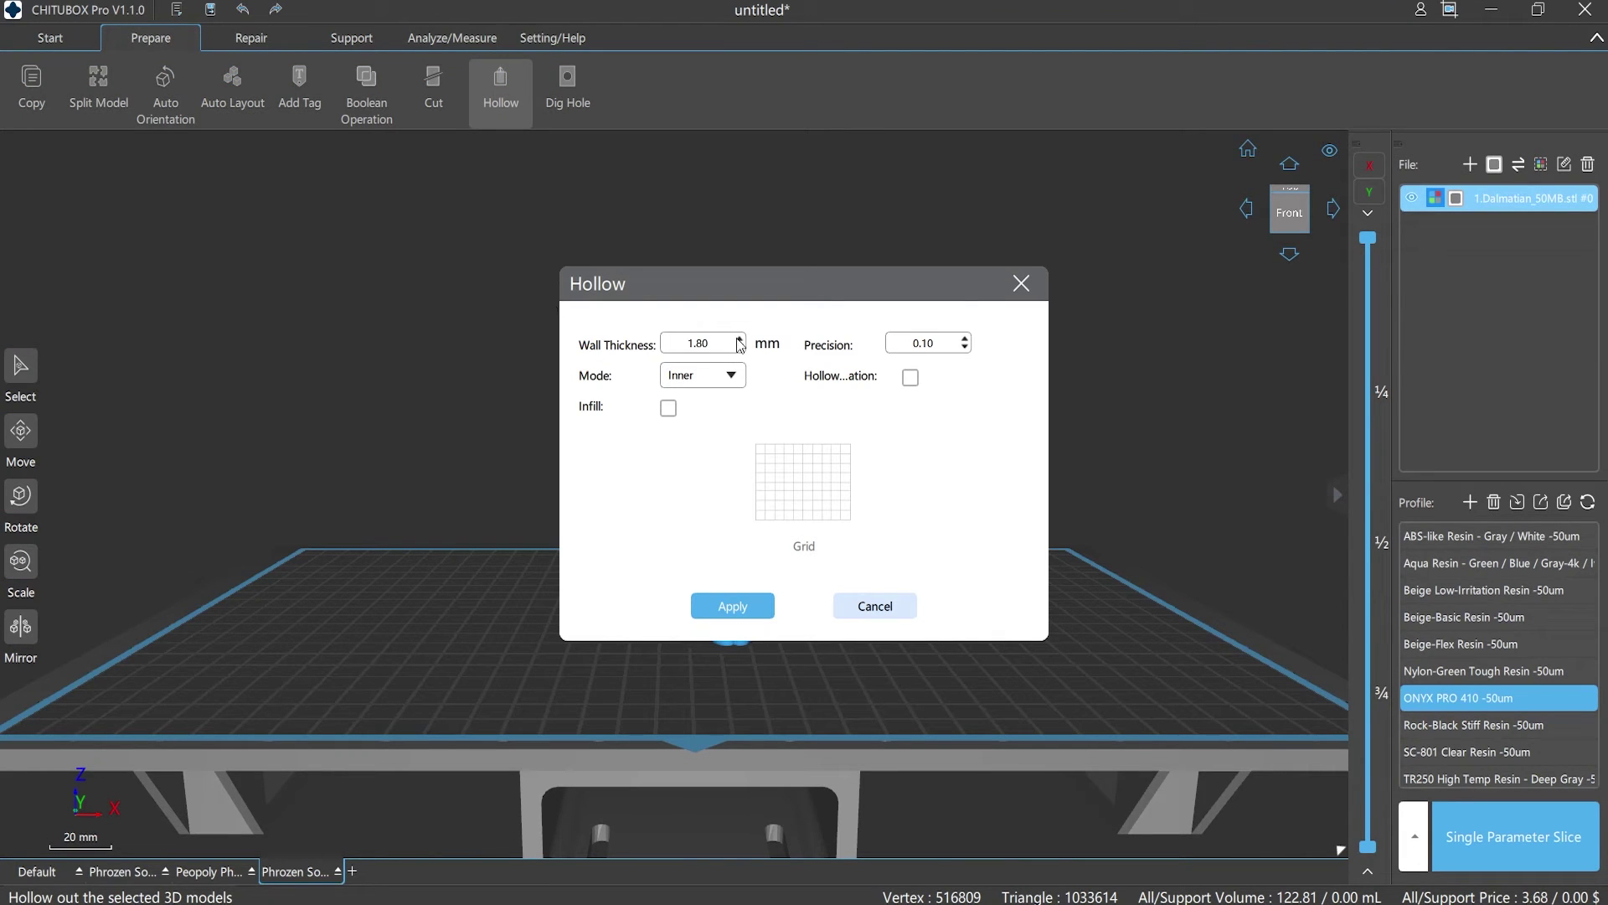
{"action": "left_click", "coordinate": [740, 608]}
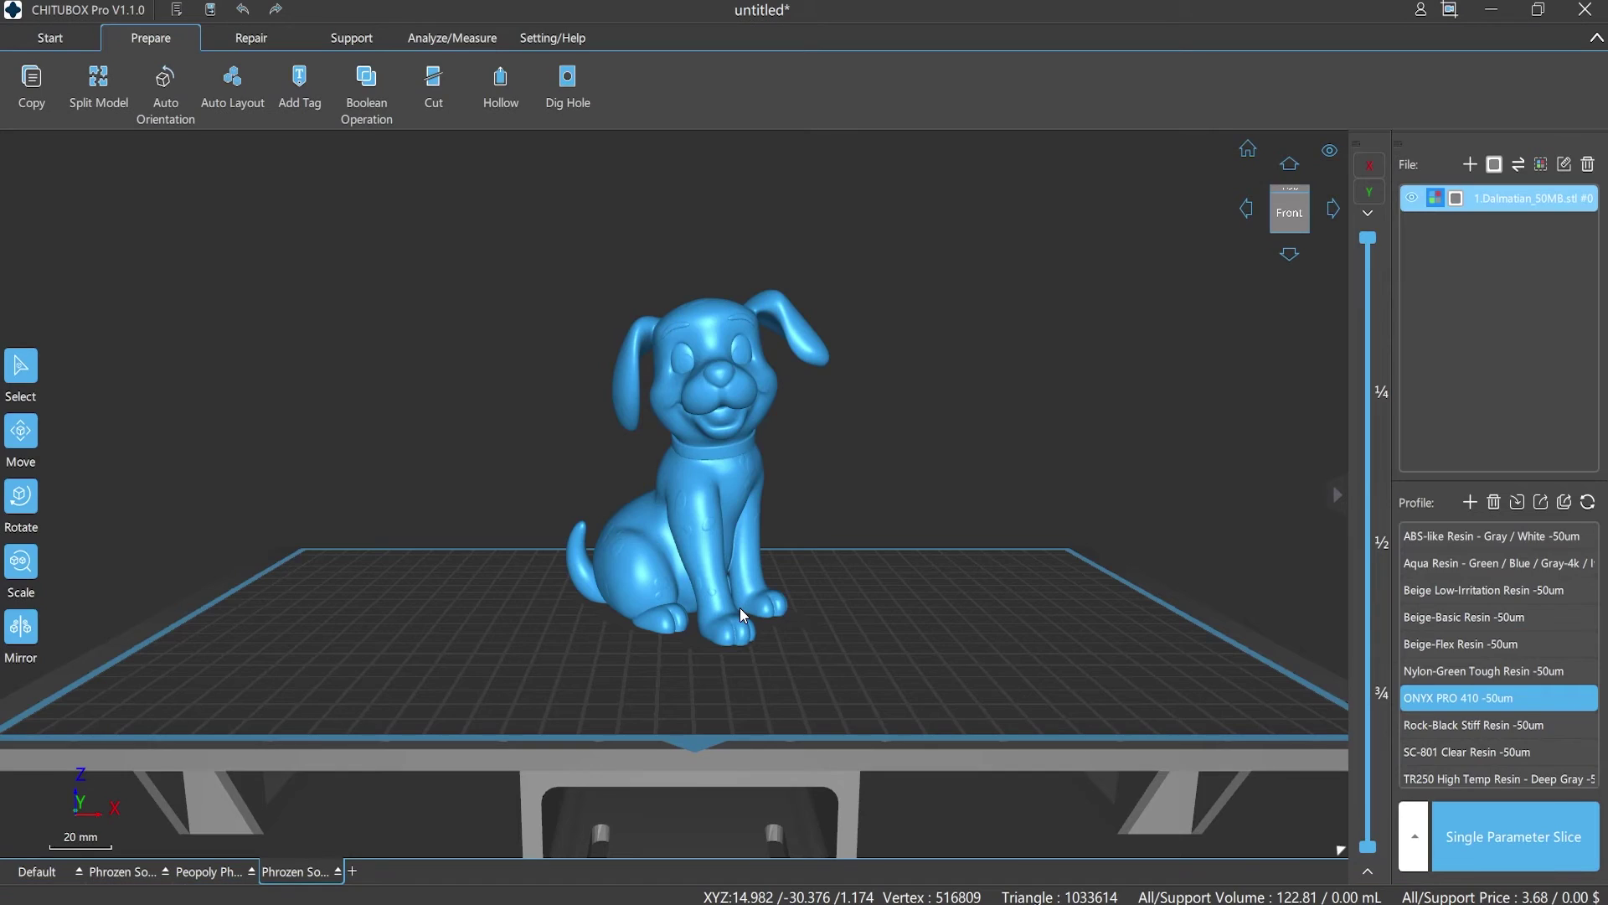
{"action": "left_click_drag", "start_coordinate": [1368, 236], "coordinate": [1368, 680]}
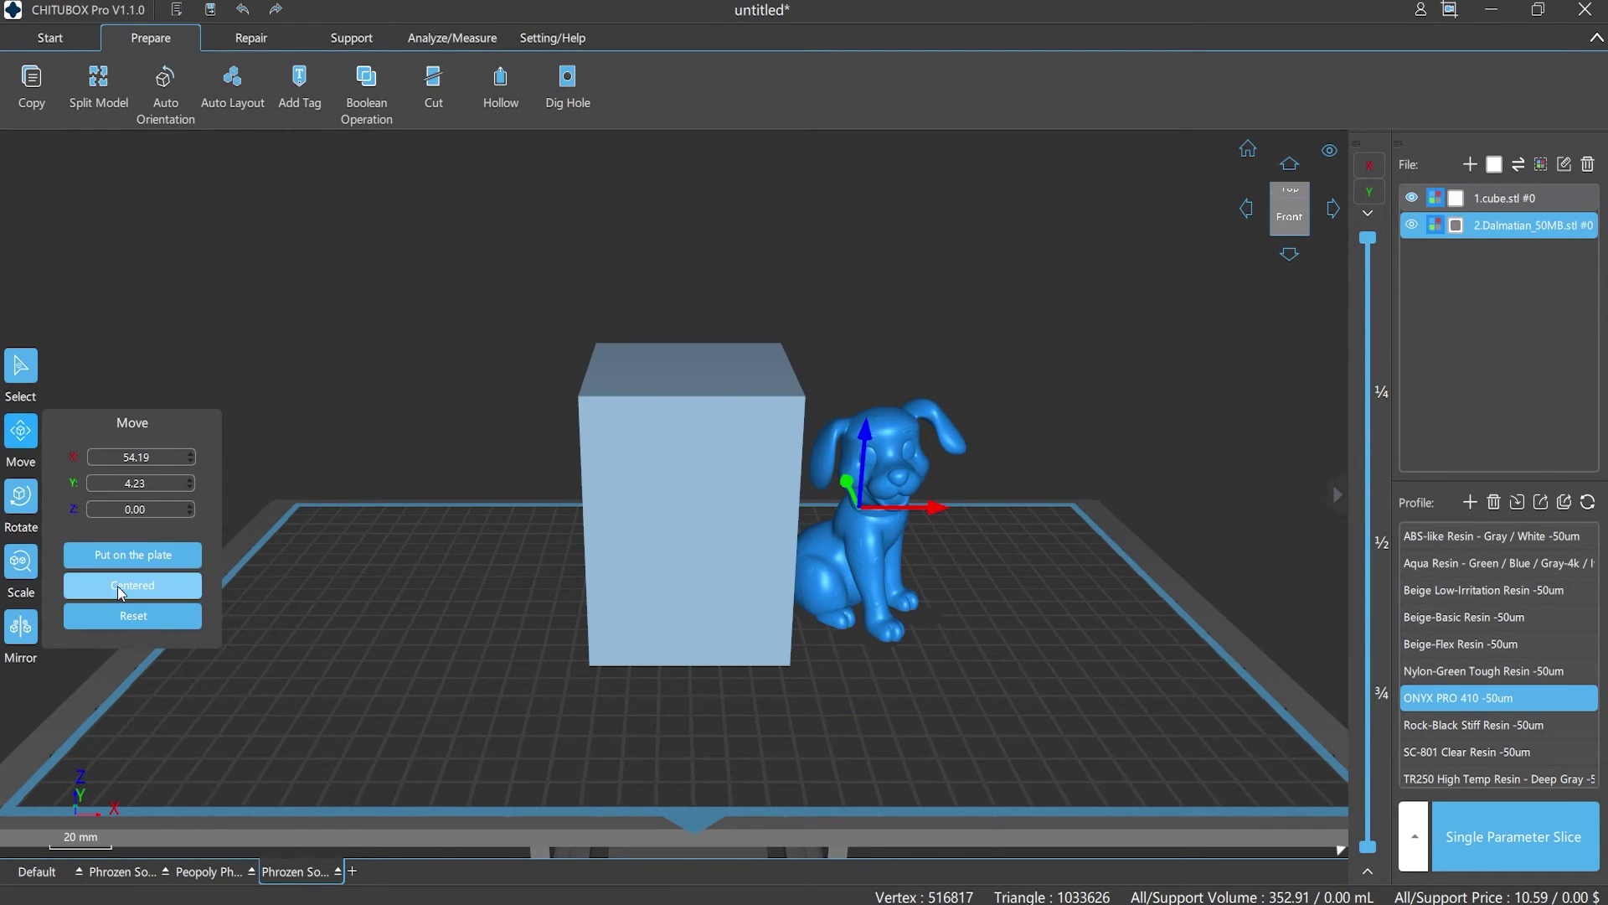
{"action": "left_click", "coordinate": [117, 585]}
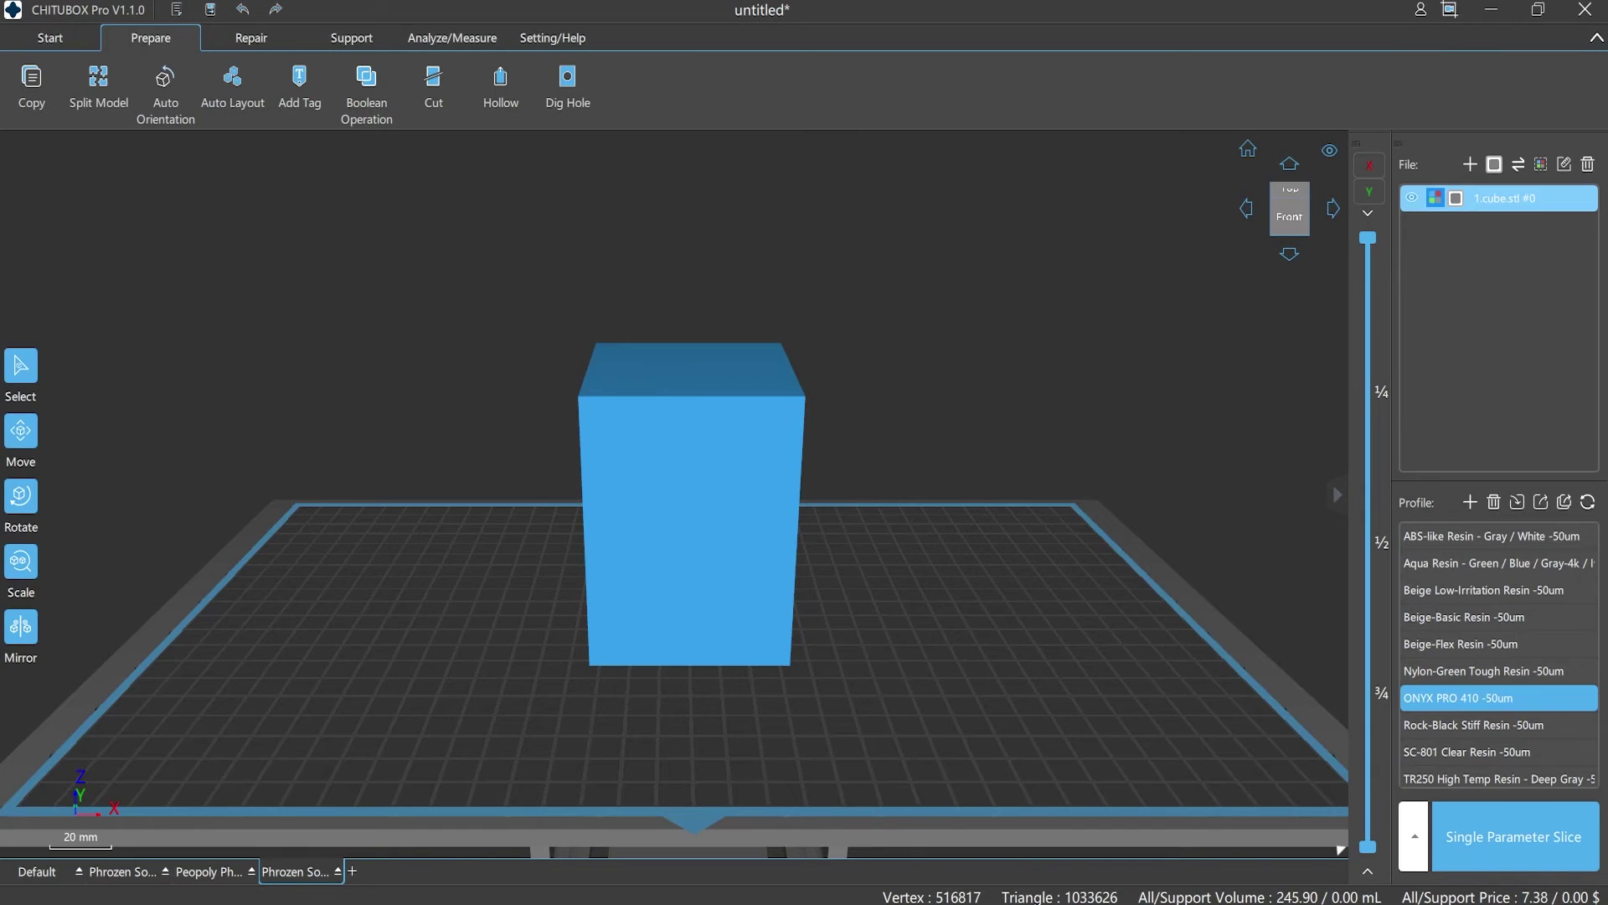
{"action": "right_click", "coordinate": [1030, 575]}
{"action": "left_click", "coordinate": [1257, 679]}
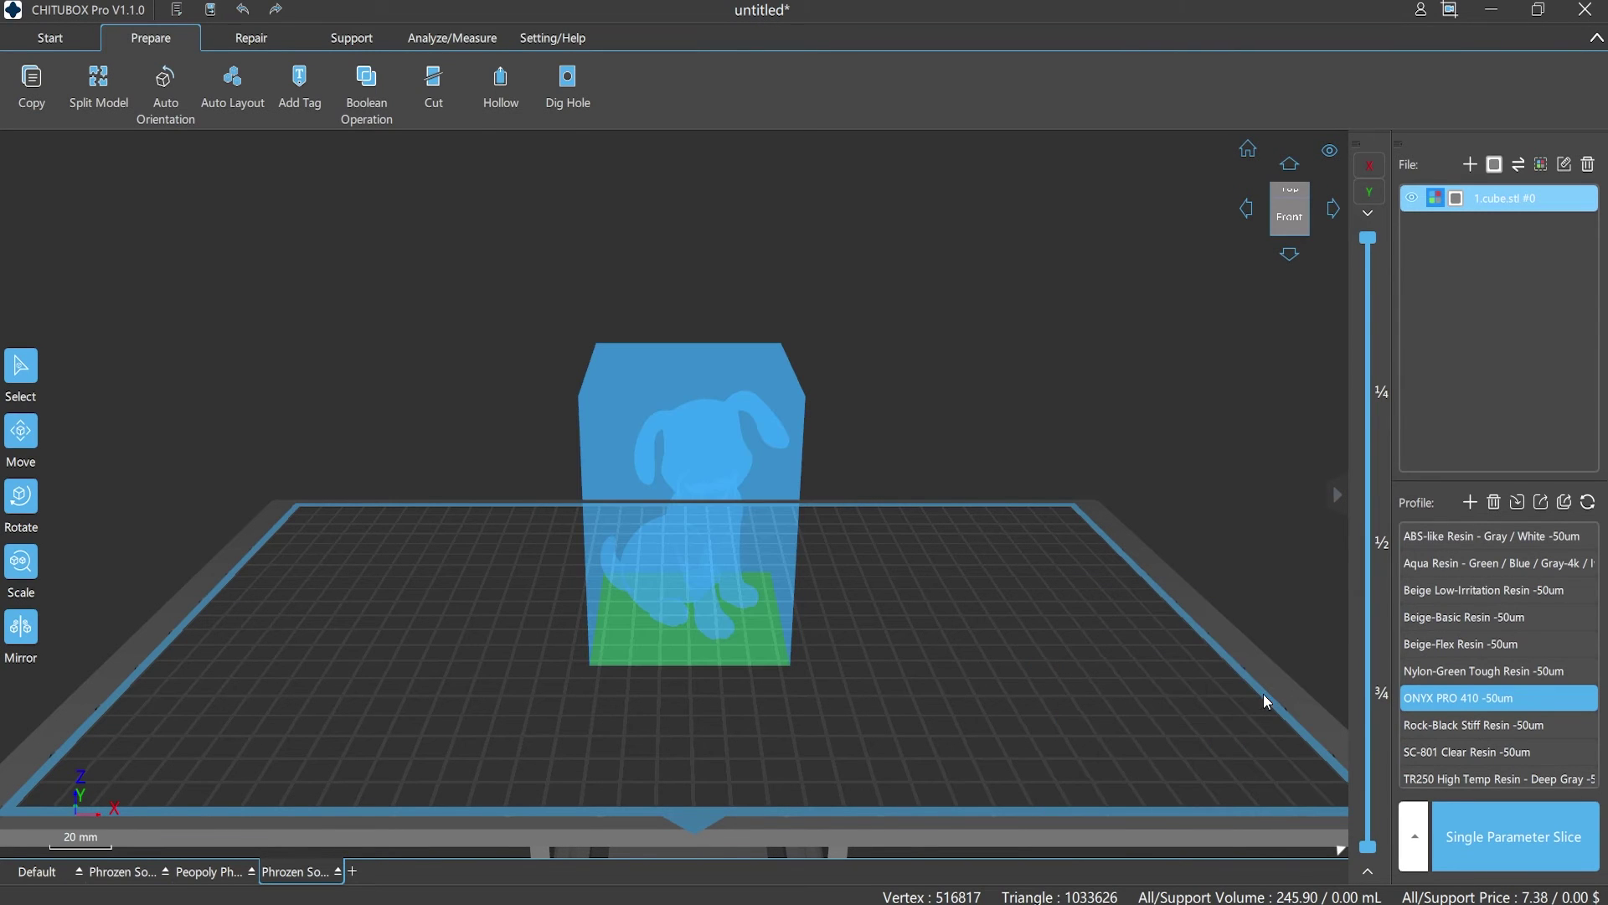
{"action": "right_click", "coordinate": [1082, 626]}
{"action": "mouse_move", "coordinate": [1108, 682]}
{"action": "left_click", "coordinate": [1314, 726]}
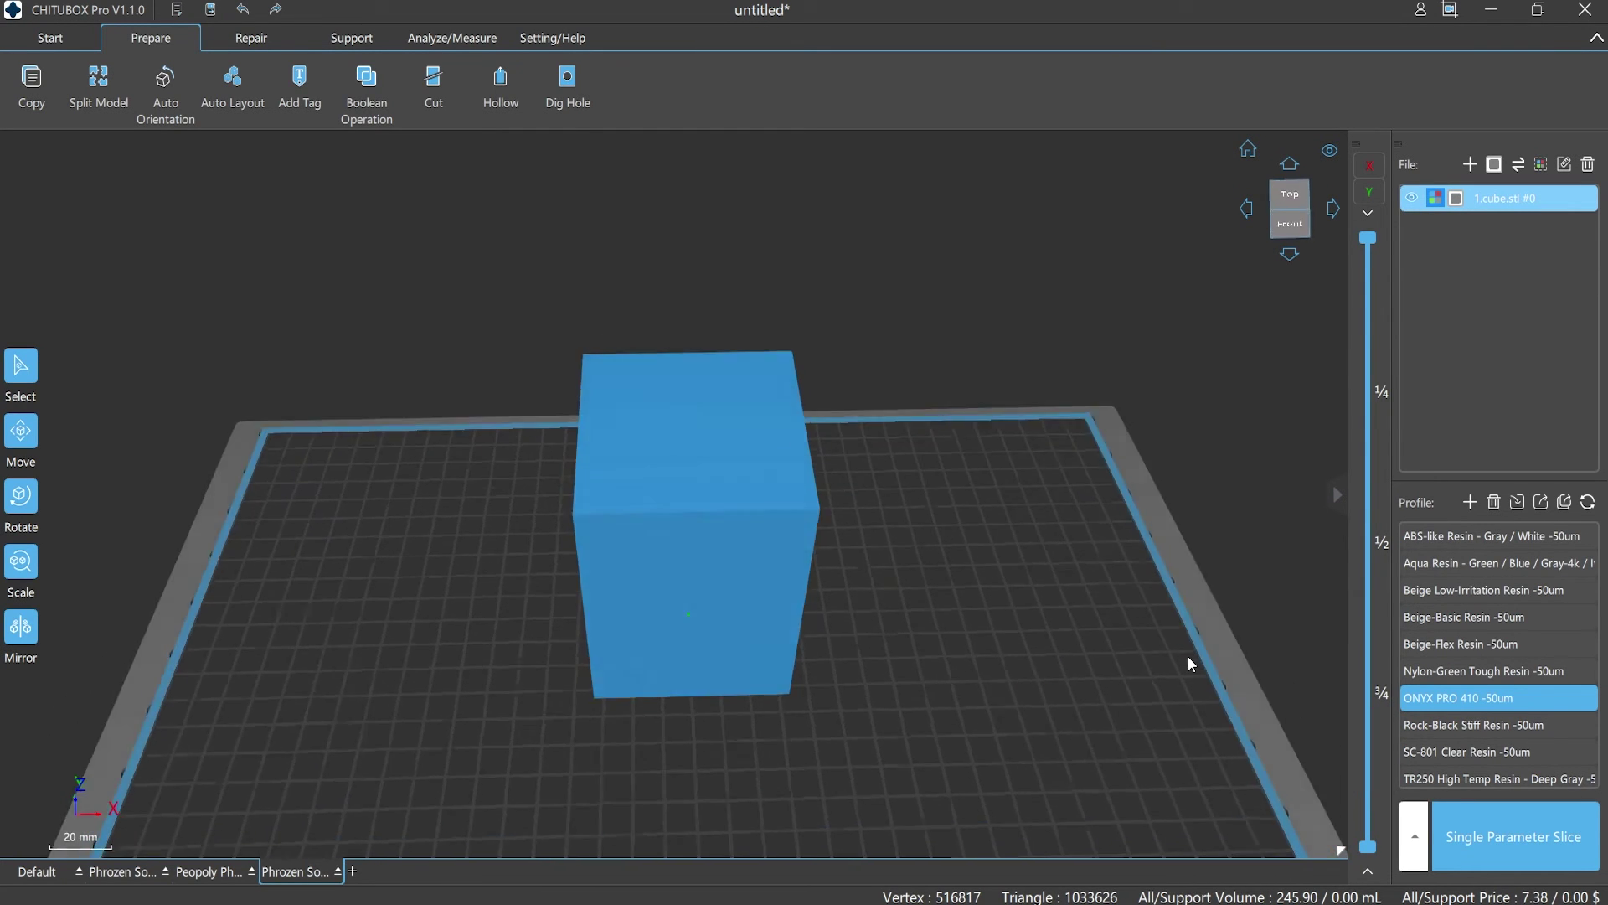
{"action": "right_click_drag", "start_coordinate": [1187, 730], "coordinate": [1179, 694]}
{"action": "left_click_drag", "start_coordinate": [1368, 236], "coordinate": [1380, 239]}
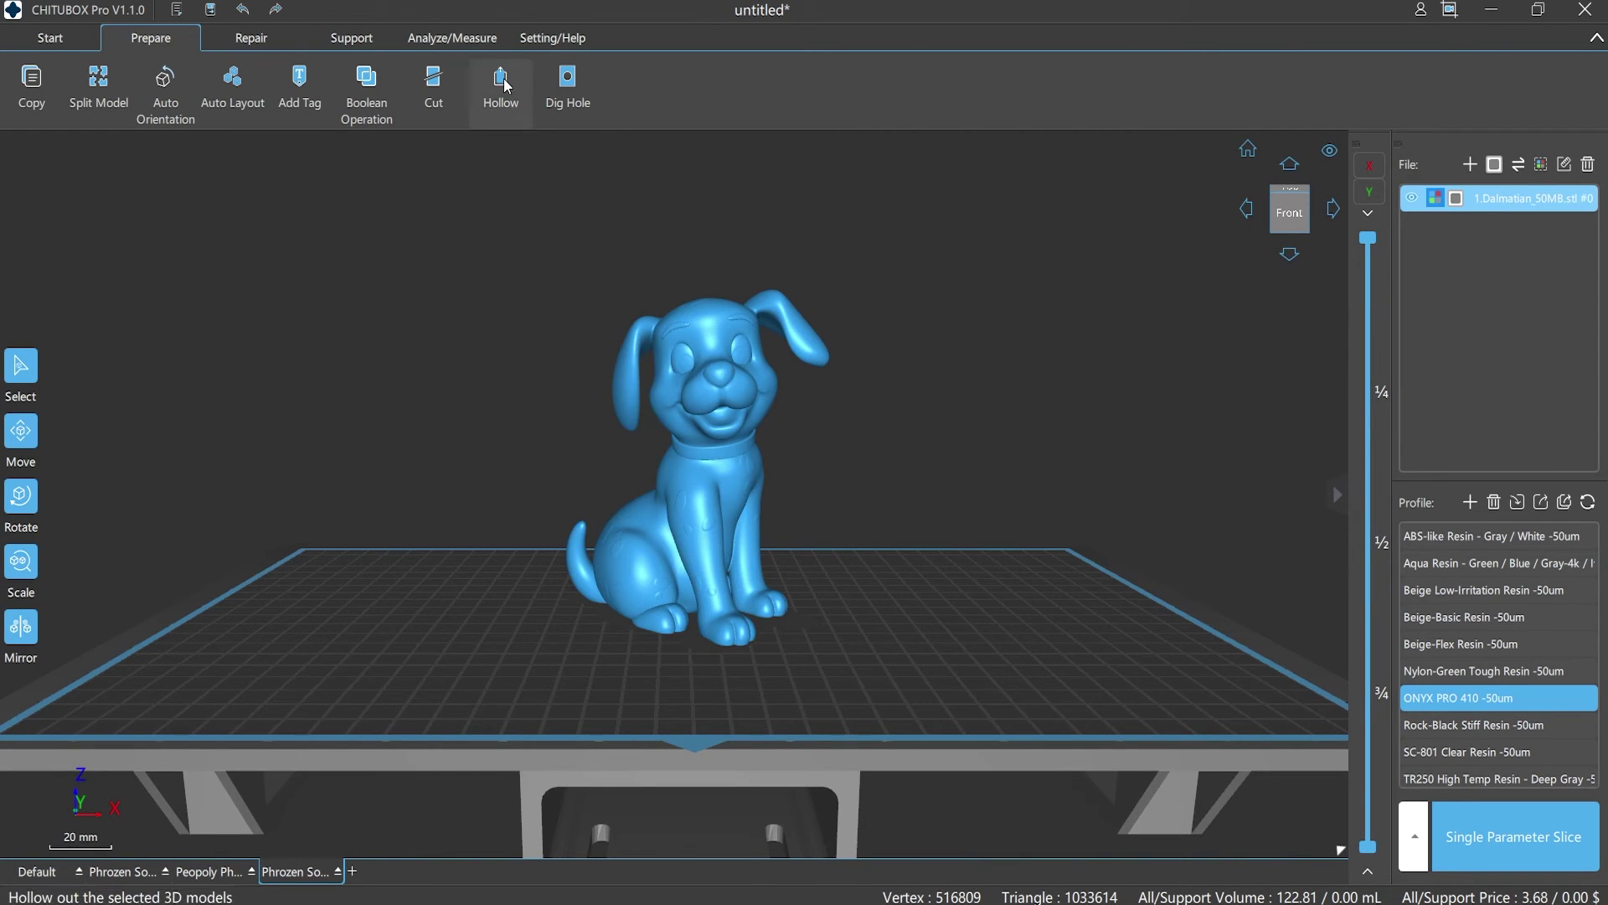
{"action": "left_click", "coordinate": [501, 85]}
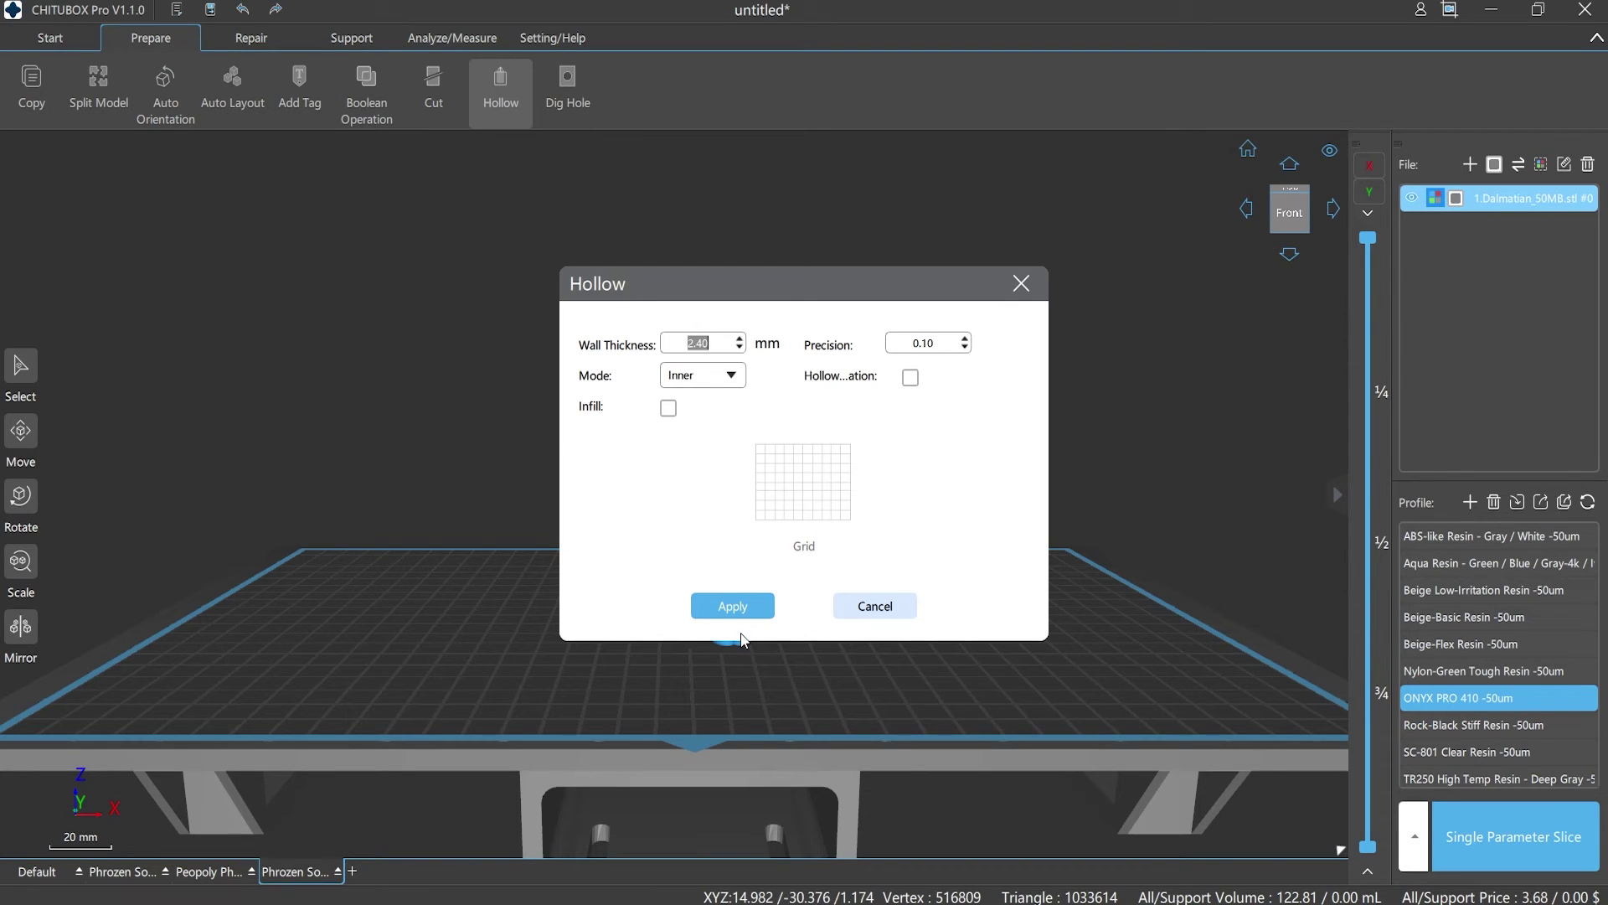
{"action": "left_click", "coordinate": [732, 606]}
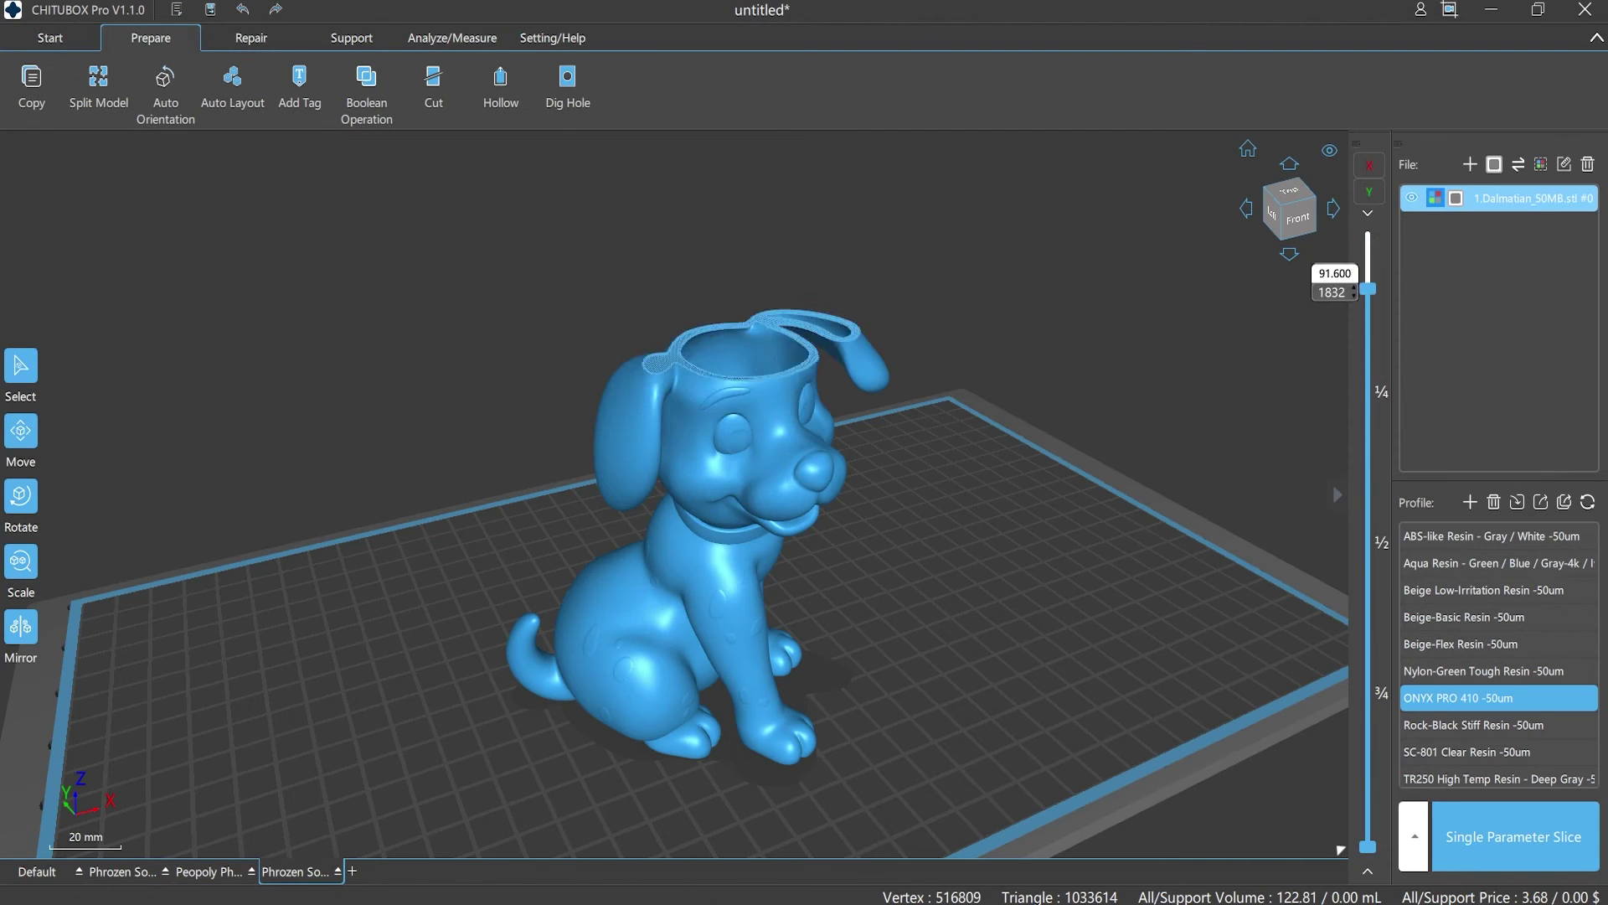
{"action": "left_click_drag", "start_coordinate": [1369, 289], "coordinate": [1369, 607]}
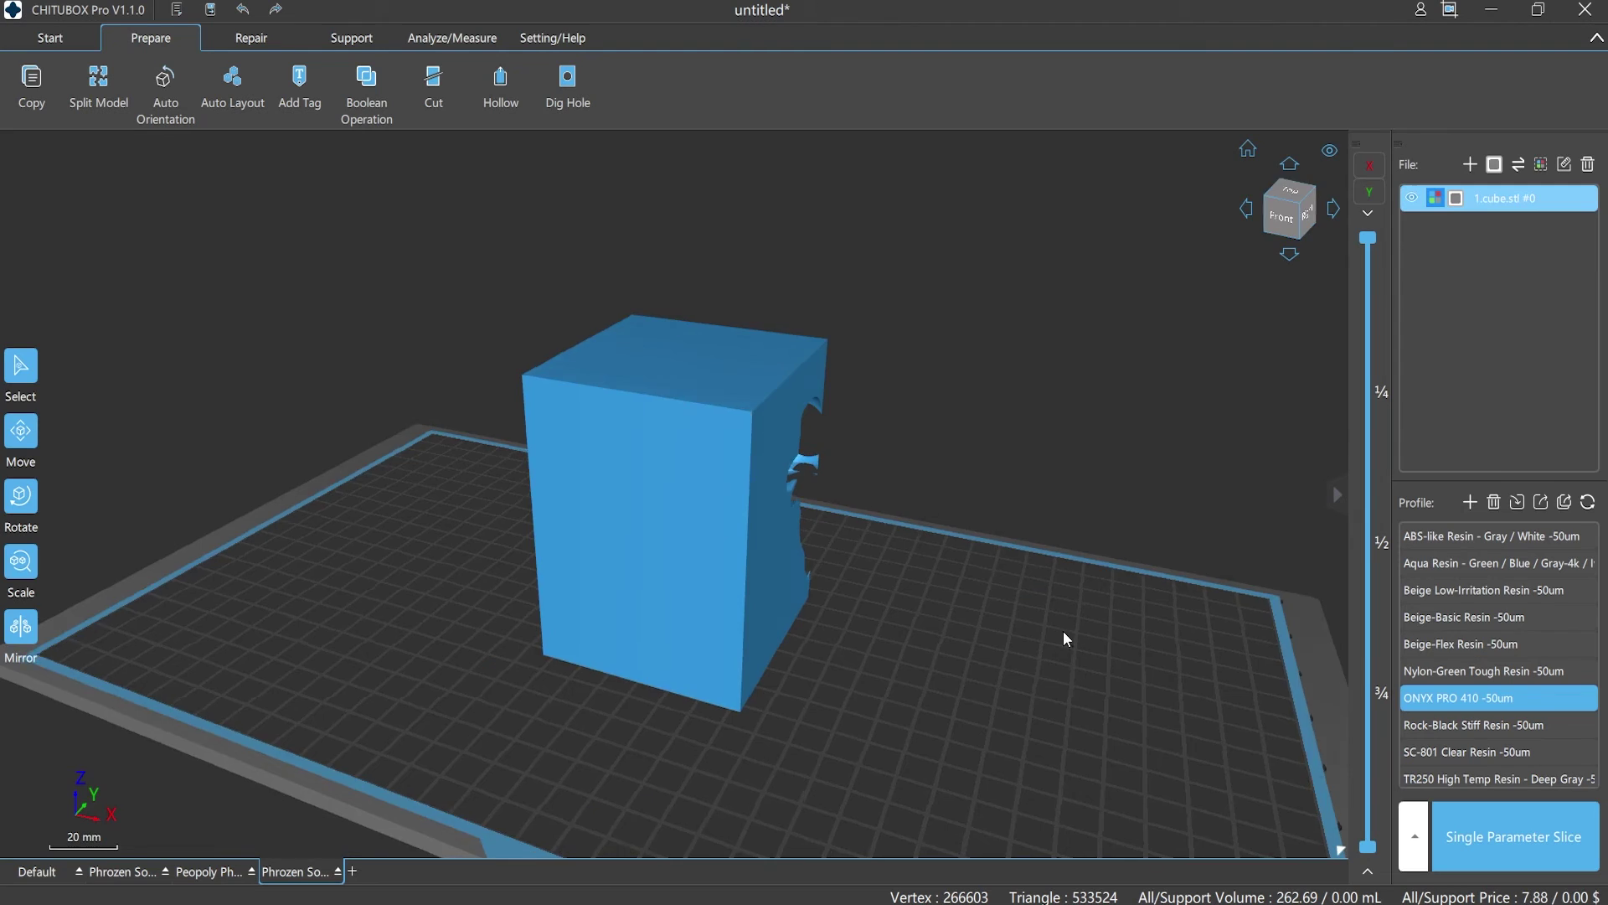
{"action": "right_click_drag", "start_coordinate": [1063, 631], "coordinate": [896, 607]}
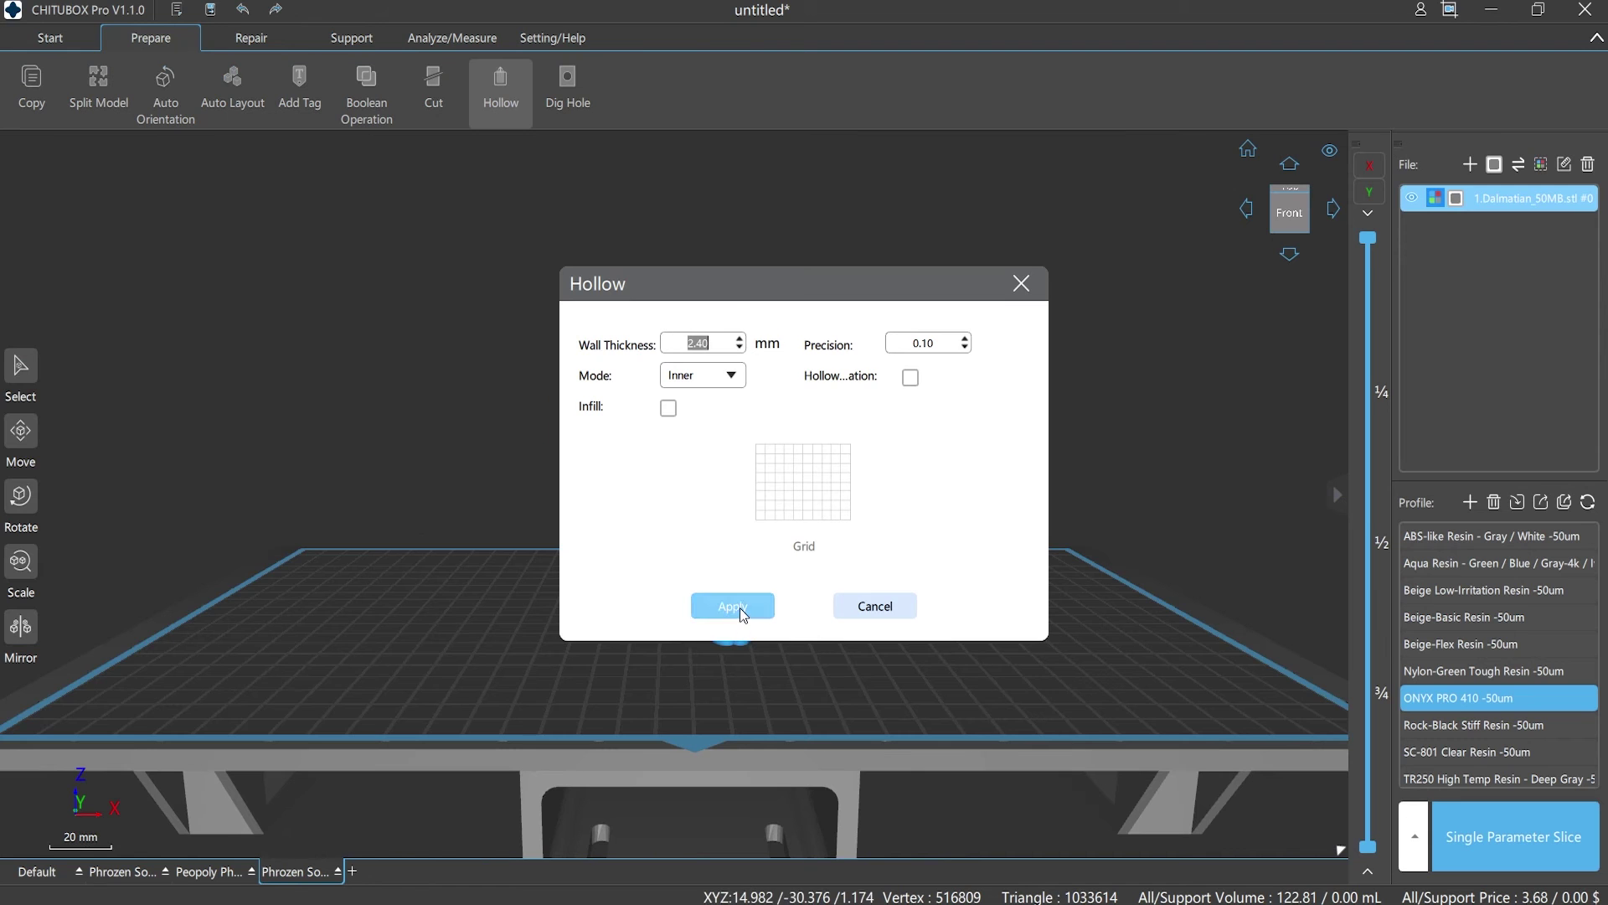
{"action": "left_click", "coordinate": [740, 607]}
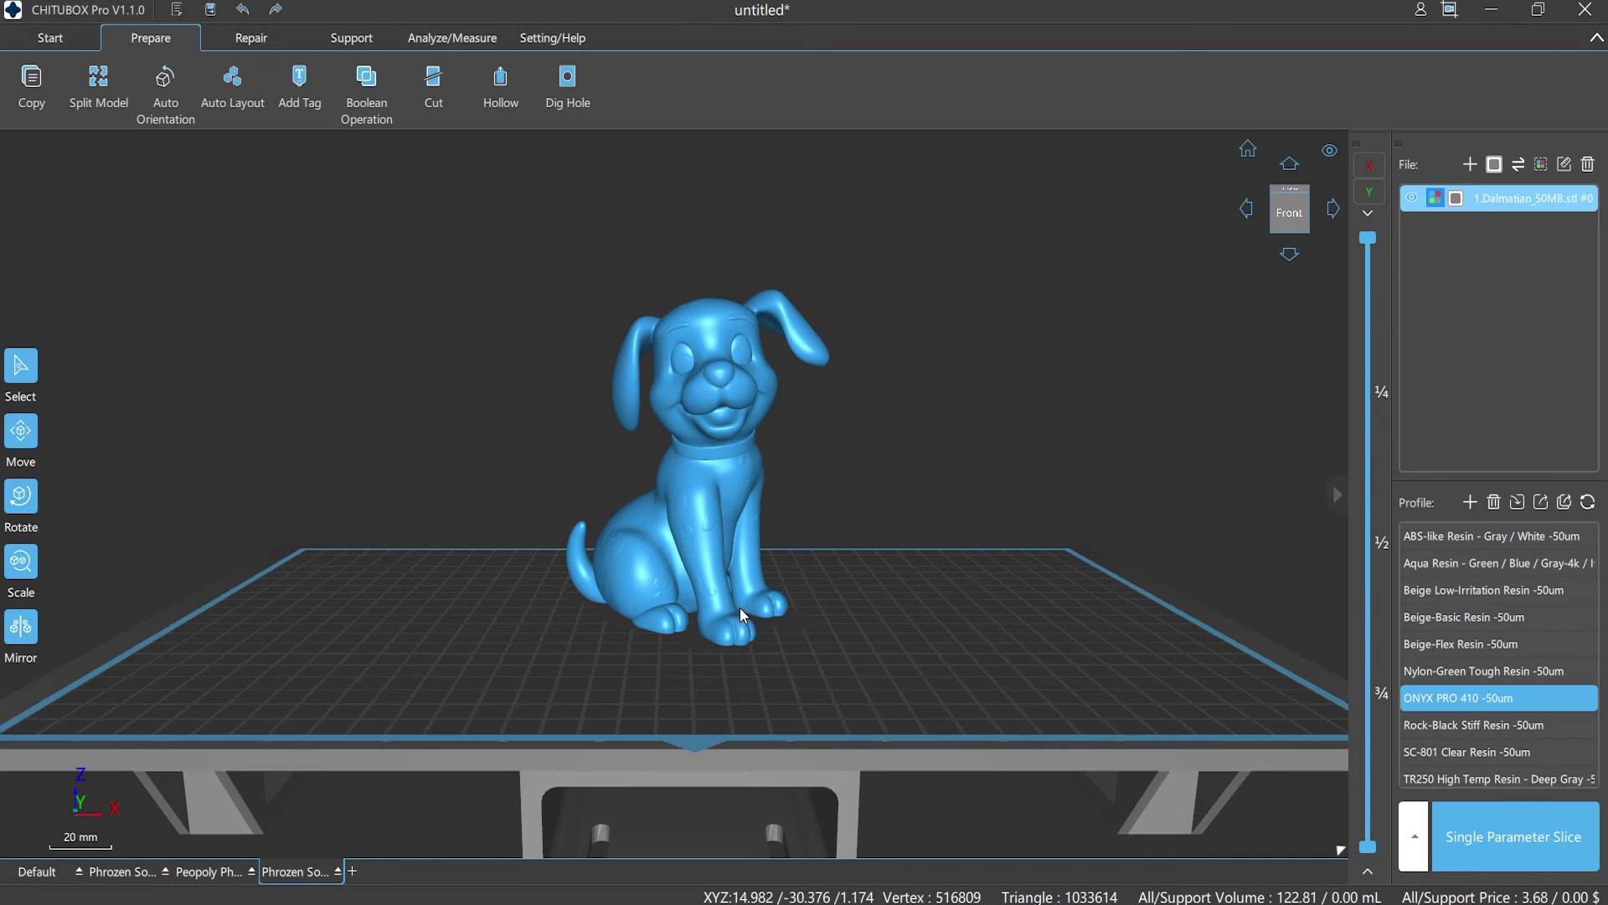
After clipping through the model, subtract the Dalmatian from cube.stl using A - B.
{"action": "mouse_move", "coordinate": [1368, 238]}
{"action": "left_mouse_down"}
{"action": "mouse_move", "coordinate": [1364, 848]}
{"action": "mouse_move", "coordinate": [1367, 239]}
{"action": "left_mouse_up"}
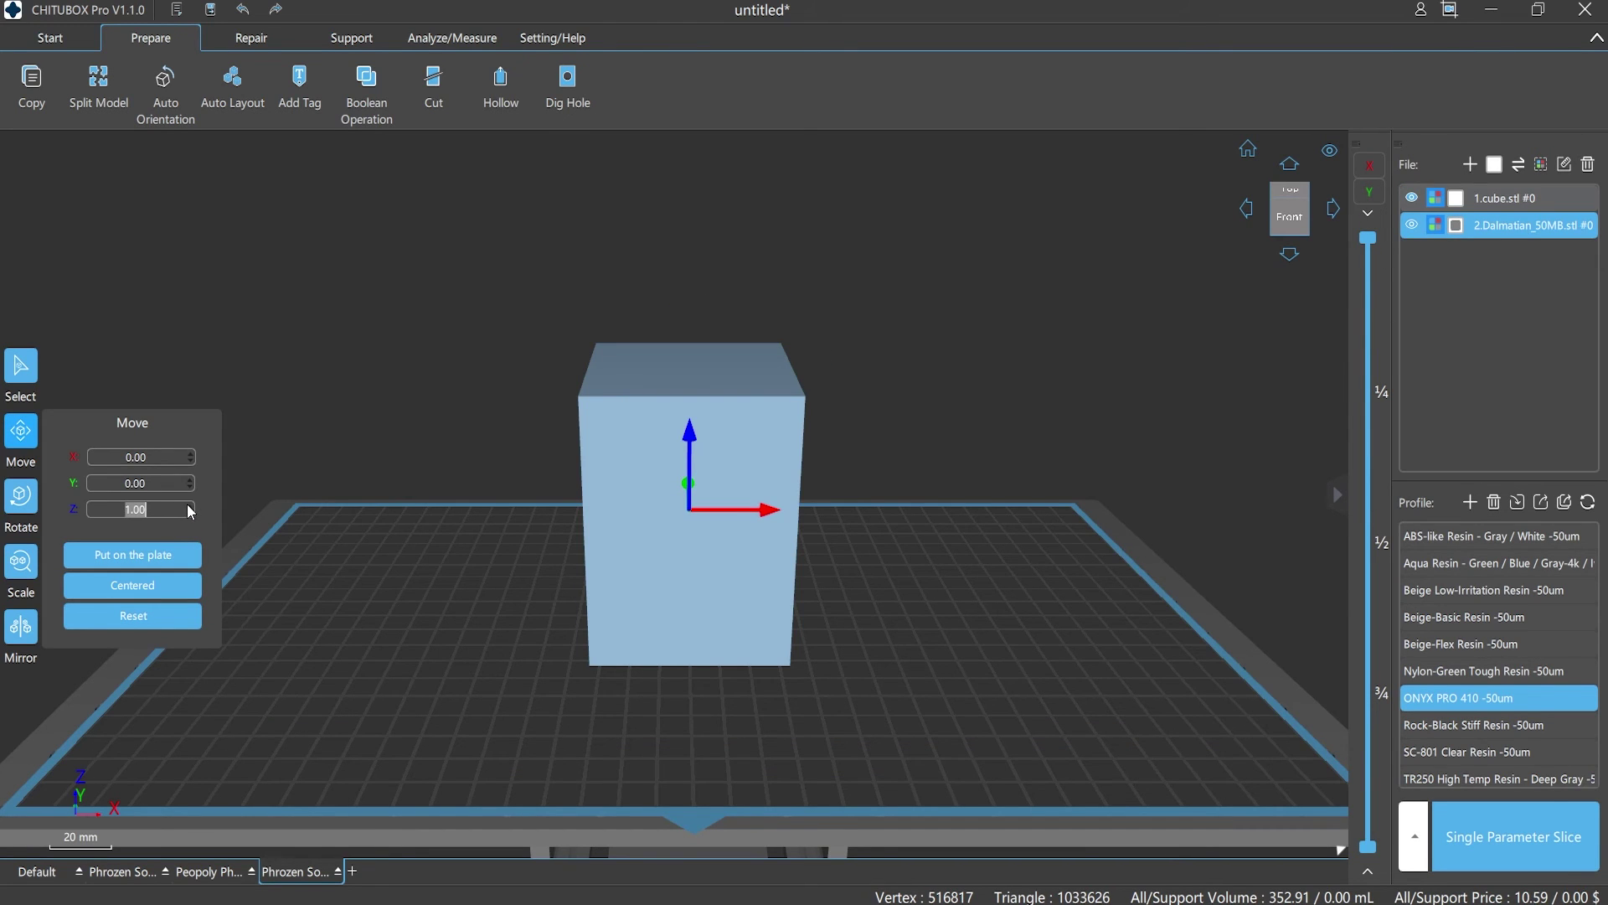
{"action": "left_click", "coordinate": [377, 682]}
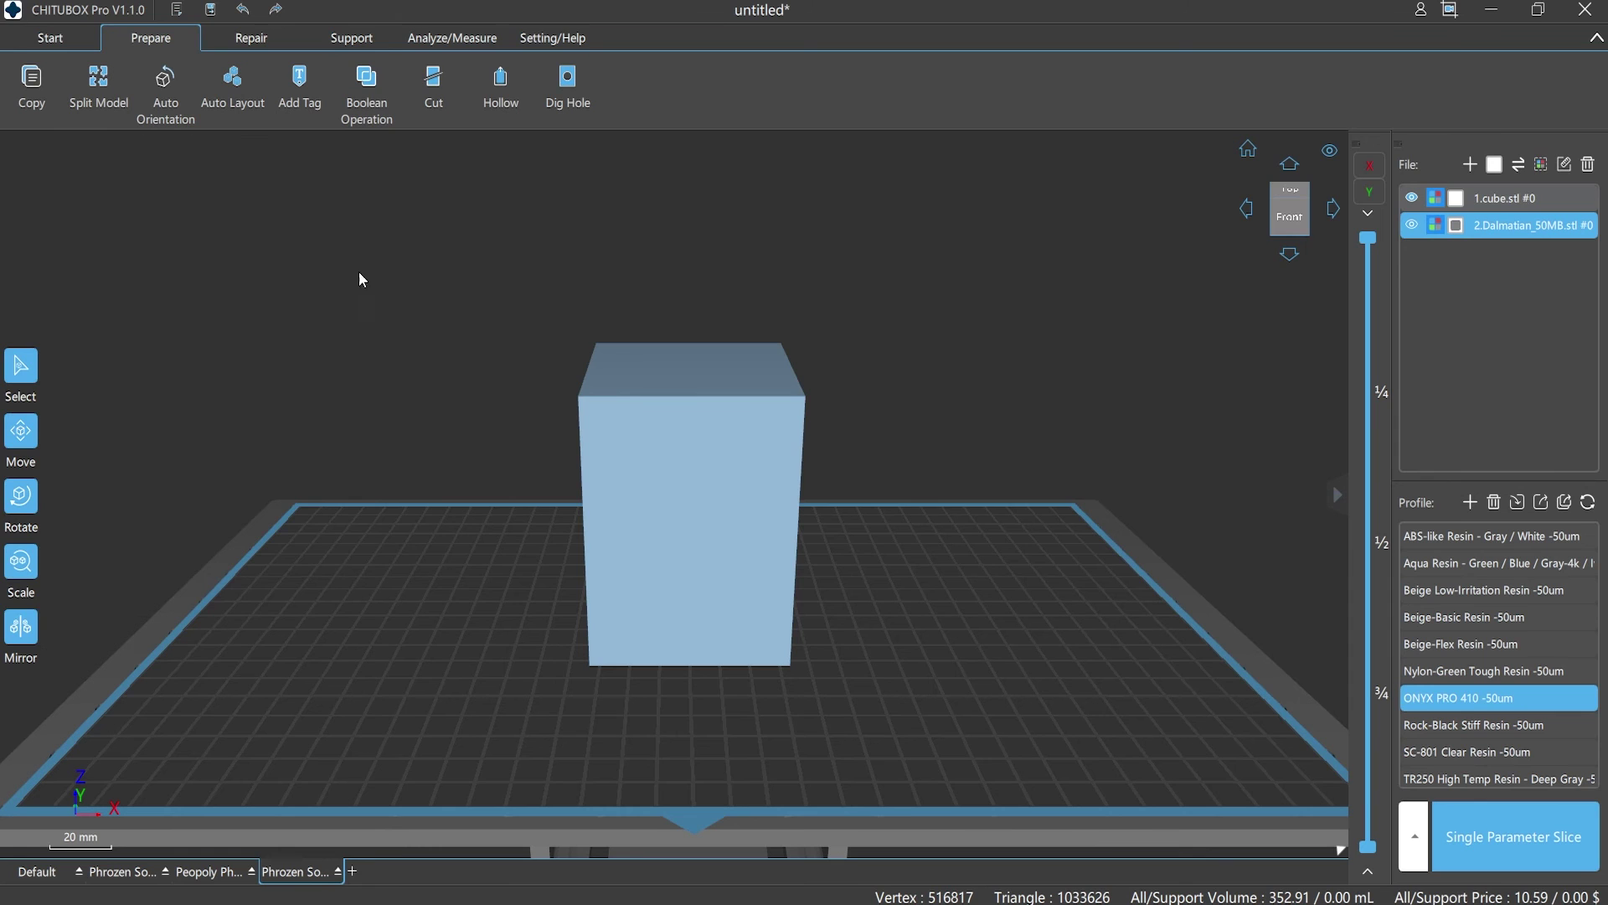
{"action": "left_click", "coordinate": [377, 94]}
{"action": "left_click", "coordinate": [207, 208]}
{"action": "left_click", "coordinate": [247, 234]}
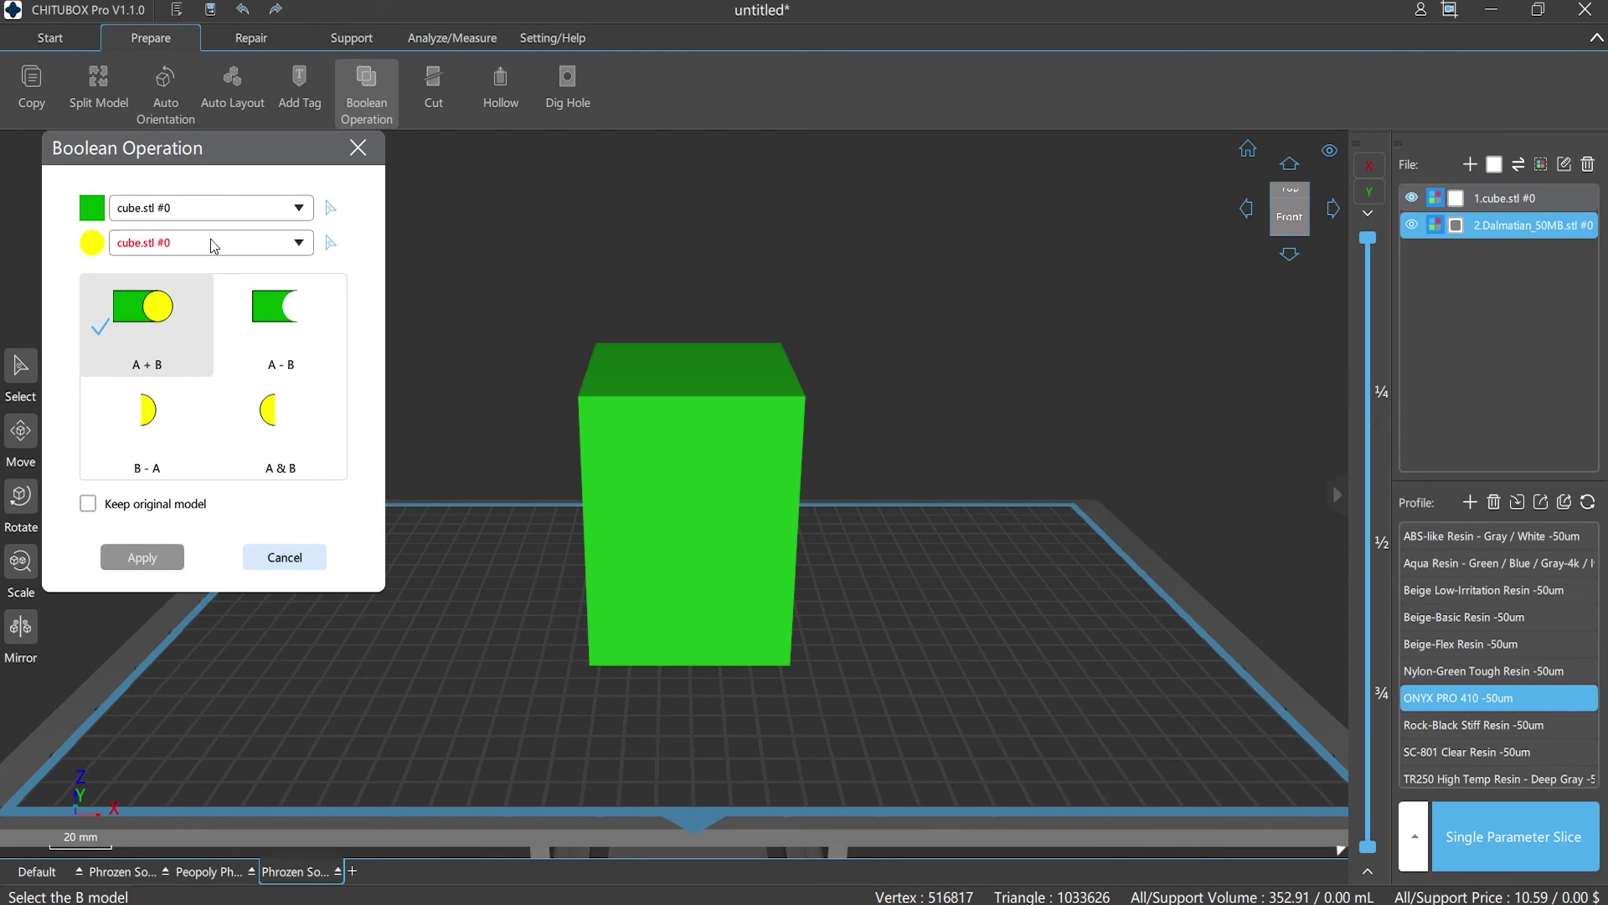
{"action": "left_click", "coordinate": [174, 296]}
{"action": "left_click", "coordinate": [280, 327]}
{"action": "left_click", "coordinate": [142, 556]}
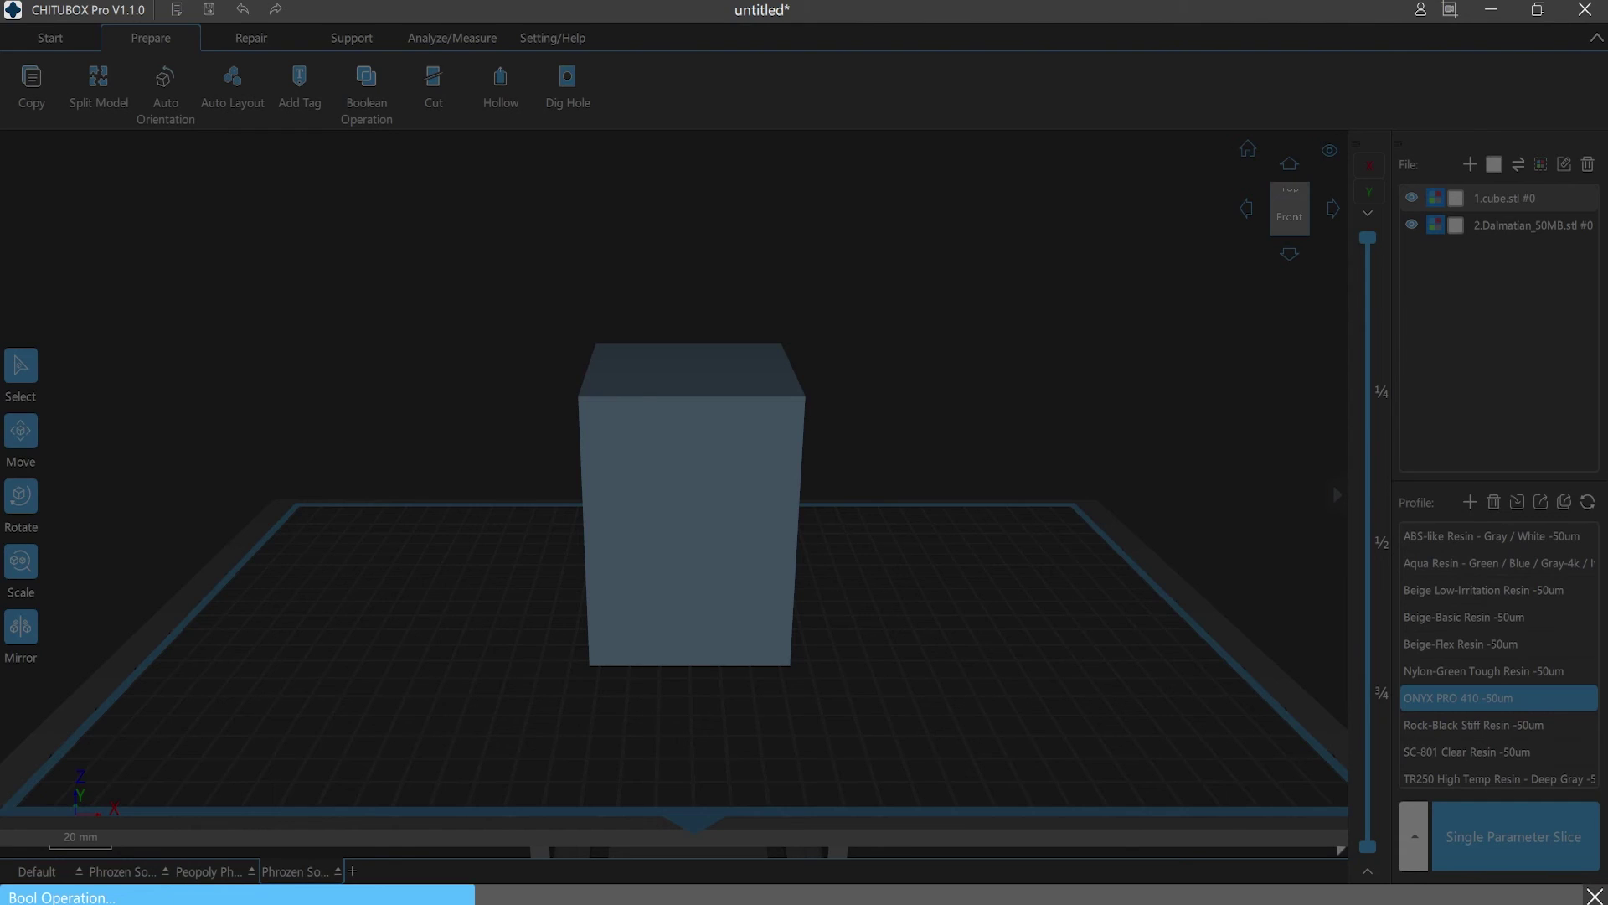
{"action": "right_click", "coordinate": [1030, 577]}
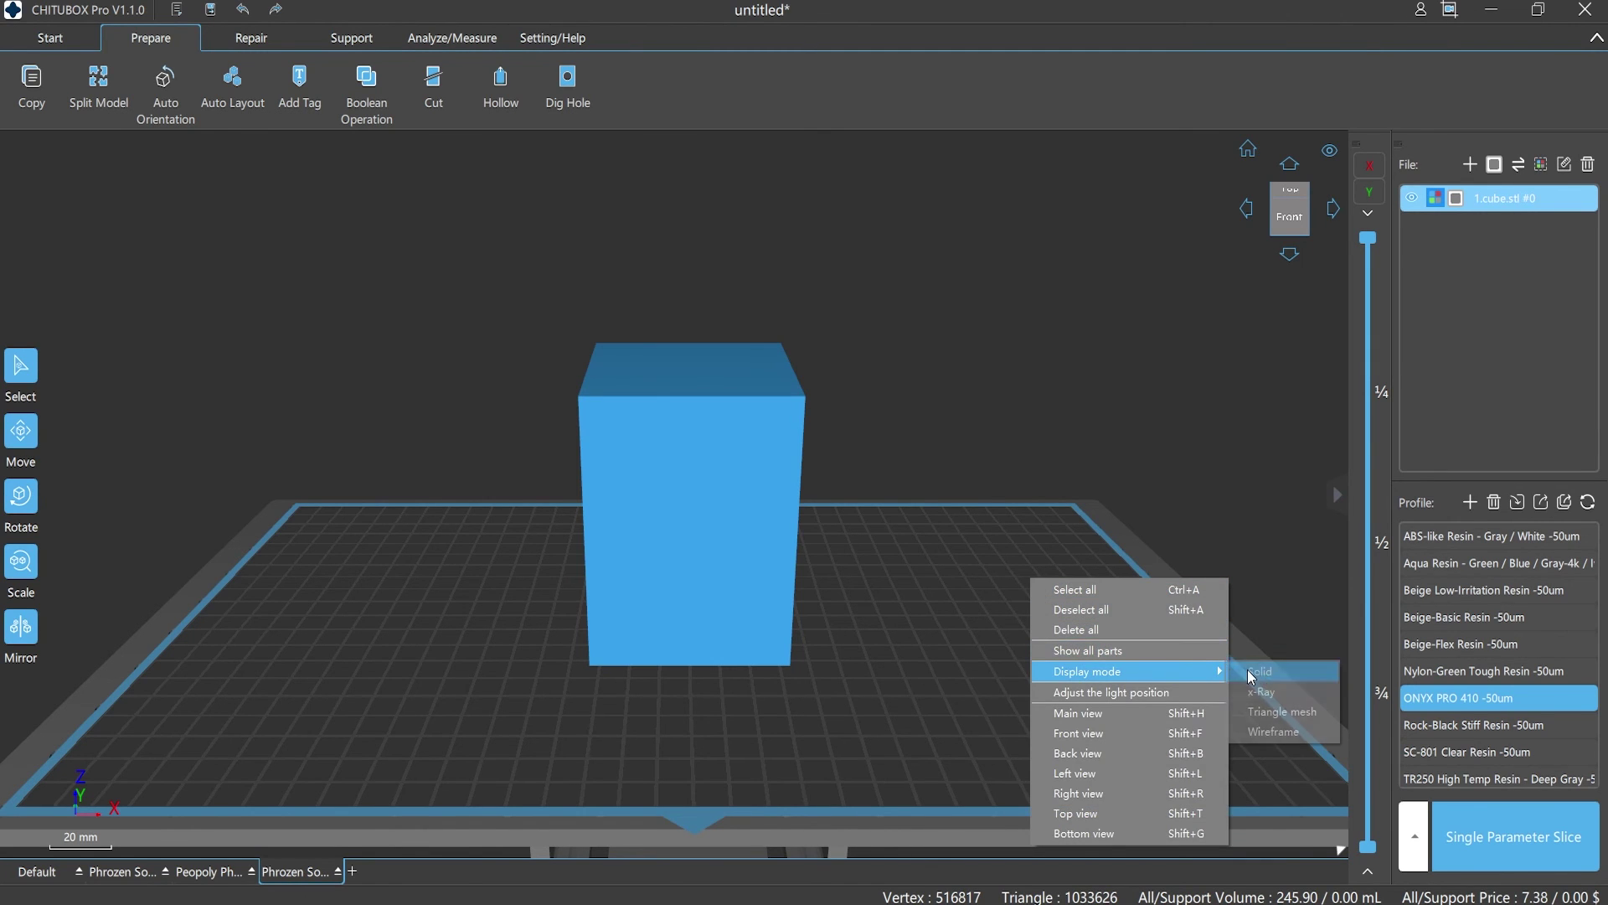
Make the cube transparent, view the dog from underneath, and dig a drain hole there.
{"action": "left_click", "coordinate": [1261, 695]}
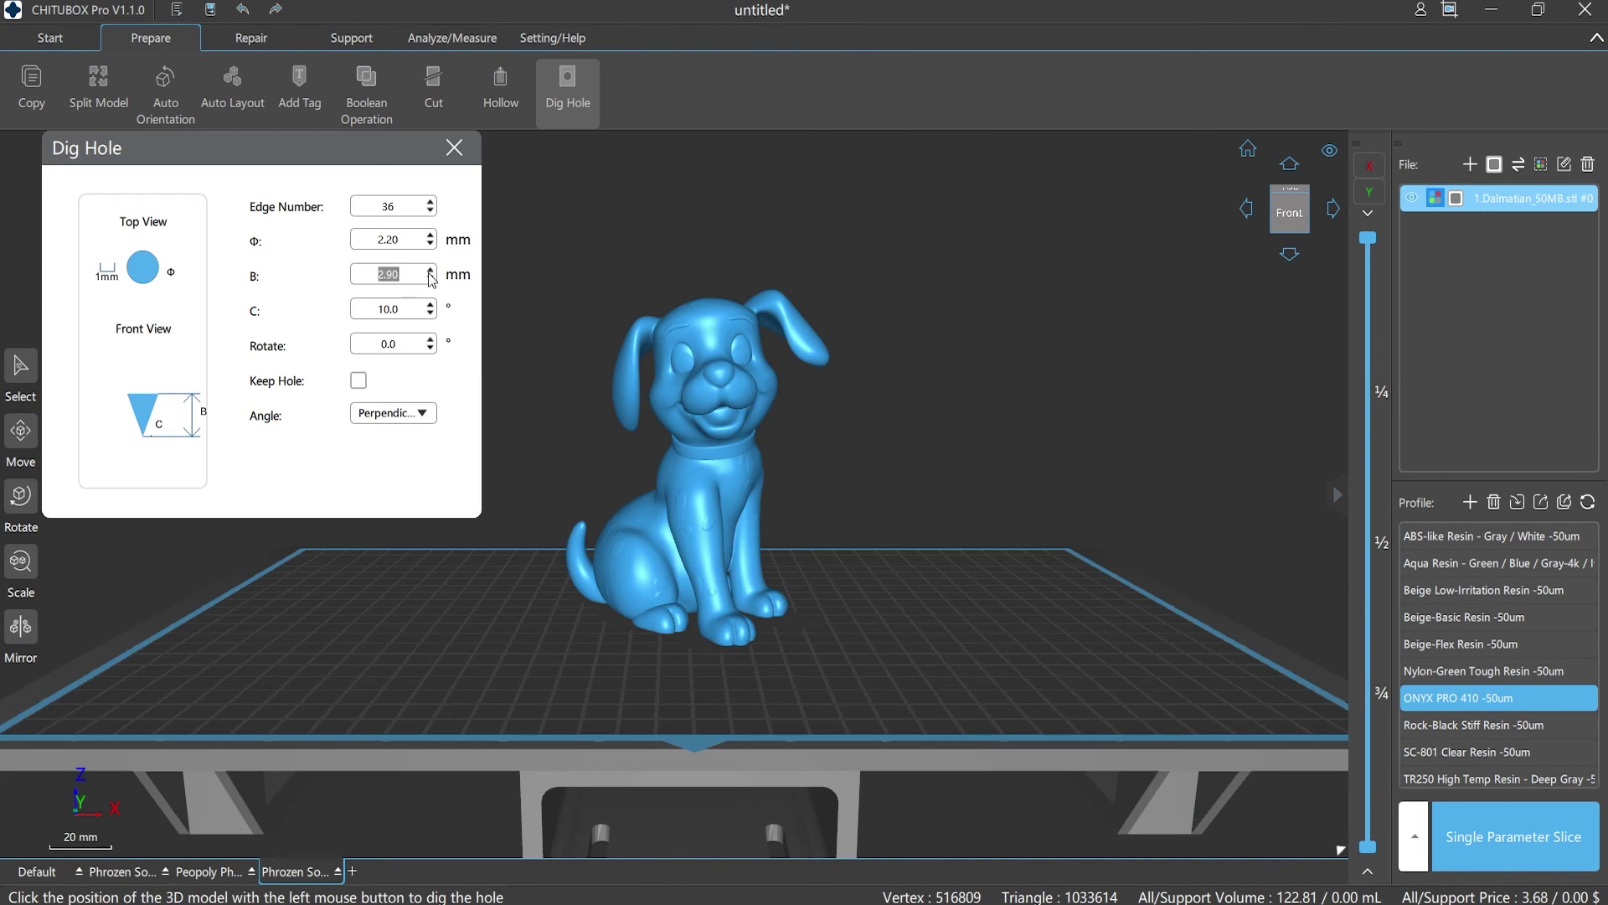
{"action": "right_click_drag", "start_coordinate": [827, 562], "coordinate": [1018, 558]}
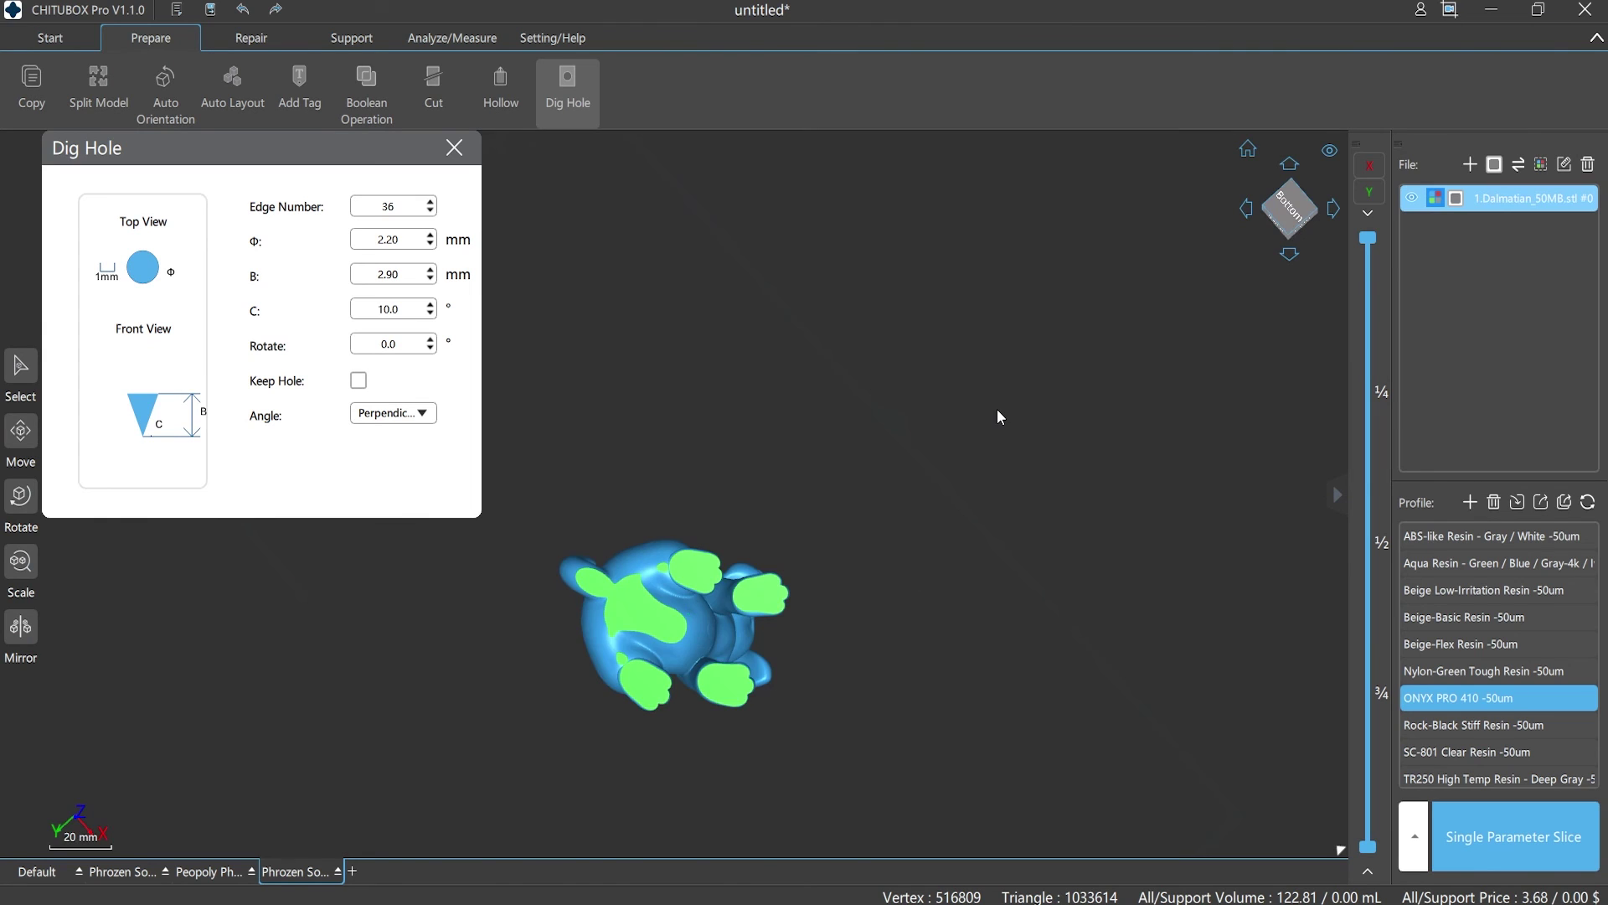
{"action": "type", "text": "80"}
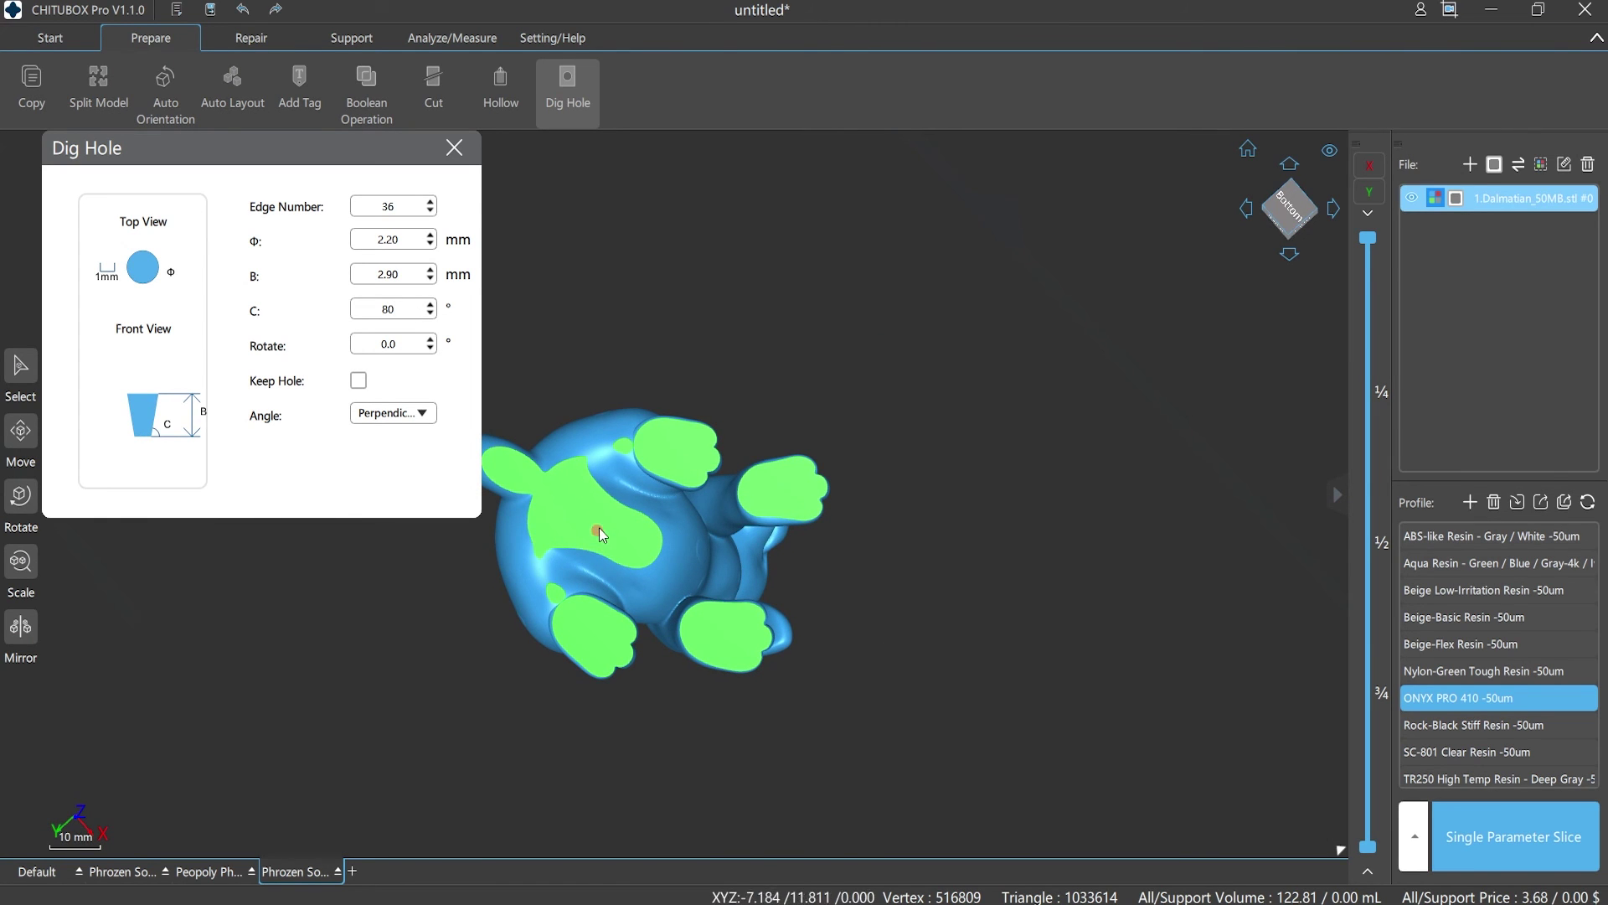
{"action": "left_click", "coordinate": [604, 526]}
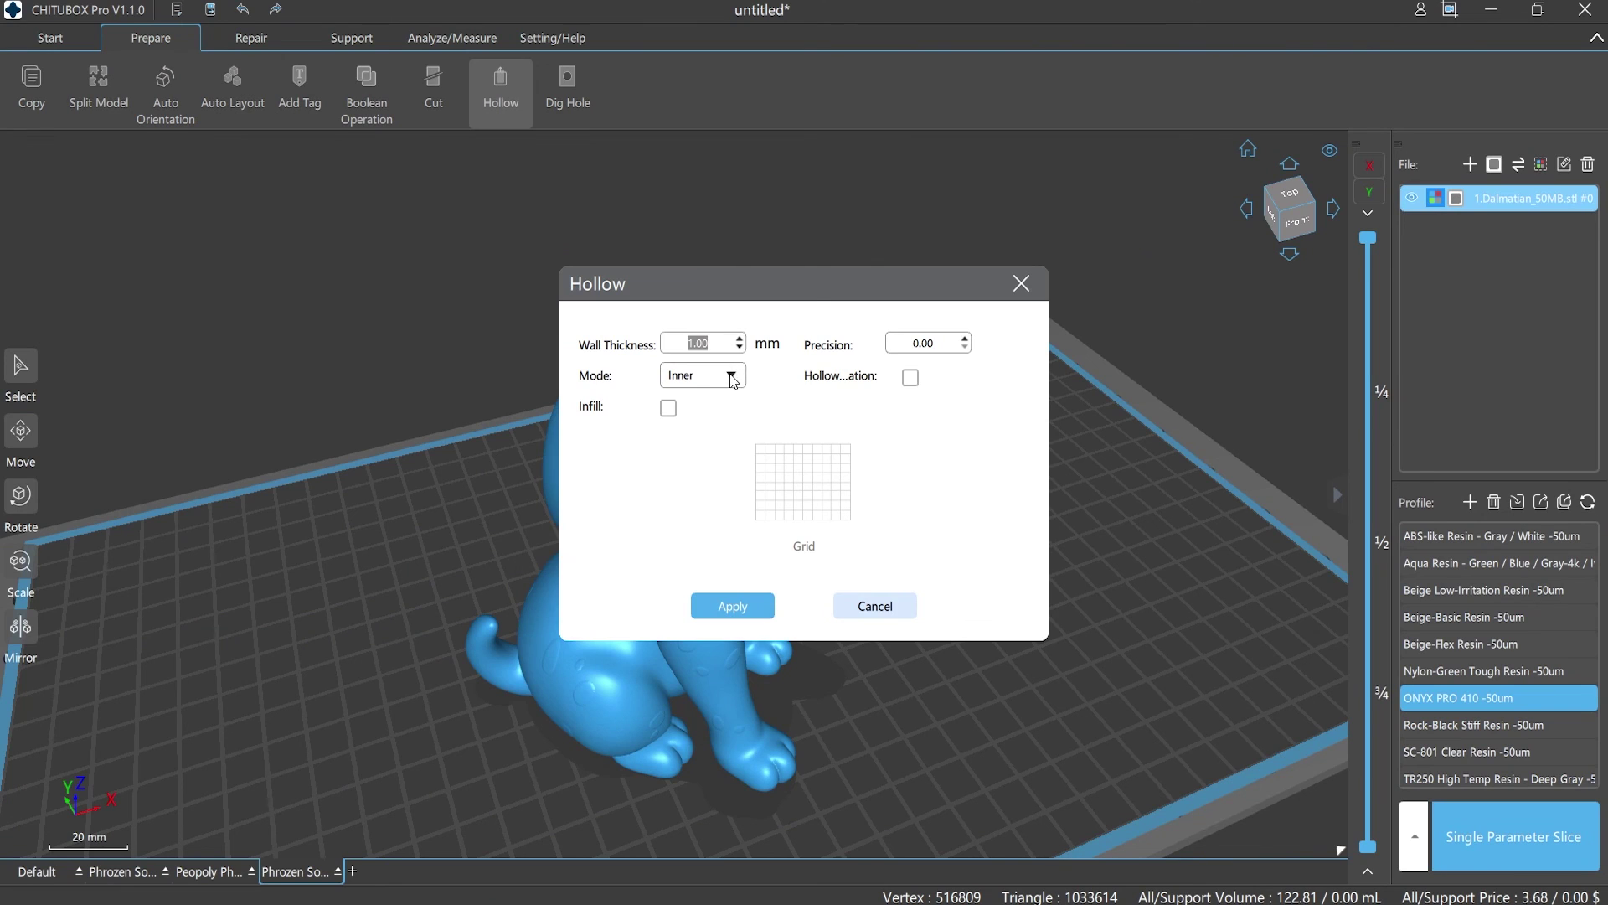
Hollow the Dalmatian with 1.00 mm inner walls, adjusted precision and infill left off.
{"action": "left_click", "coordinate": [733, 380]}
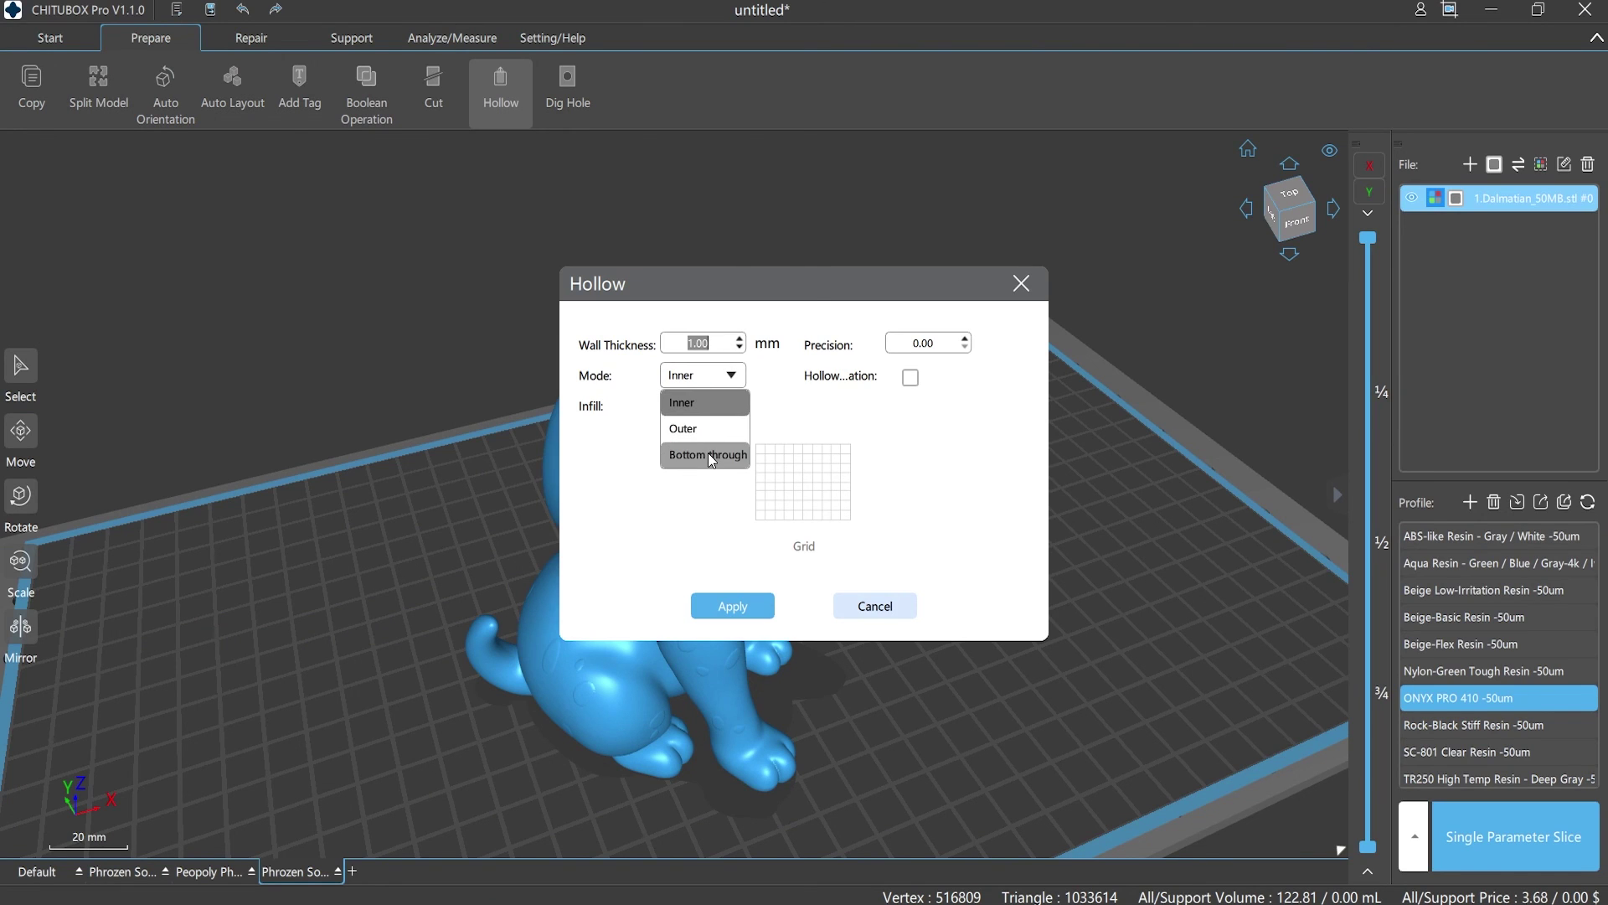
{"action": "left_click", "coordinate": [931, 342]}
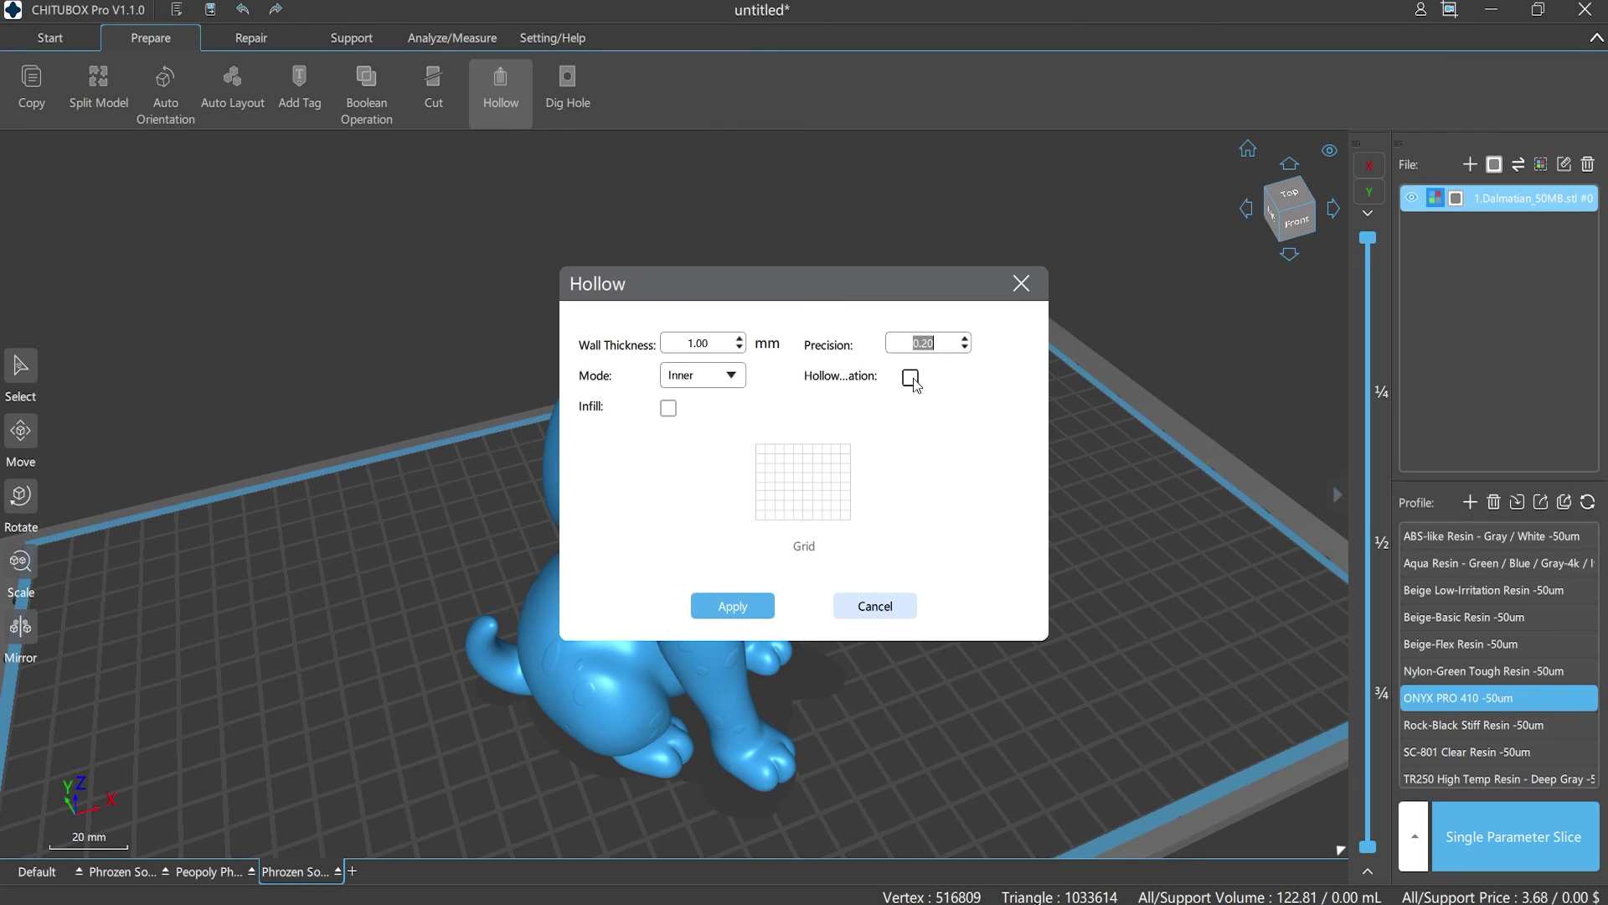
{"action": "left_click", "coordinate": [668, 408]}
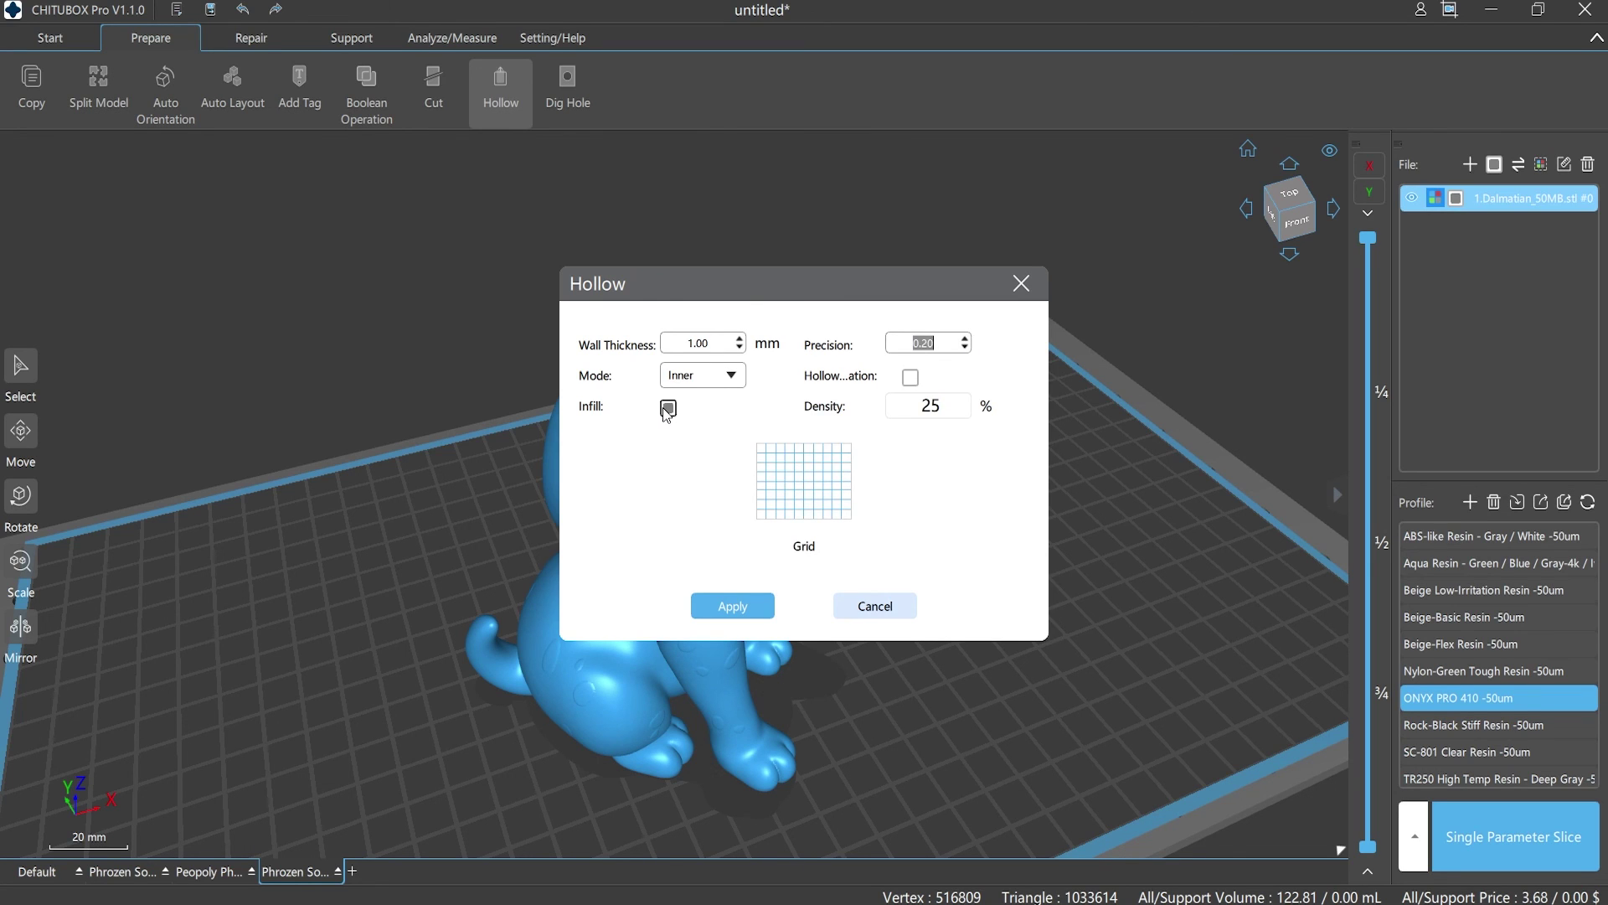
{"action": "left_click", "coordinate": [666, 409]}
{"action": "left_click", "coordinate": [731, 609]}
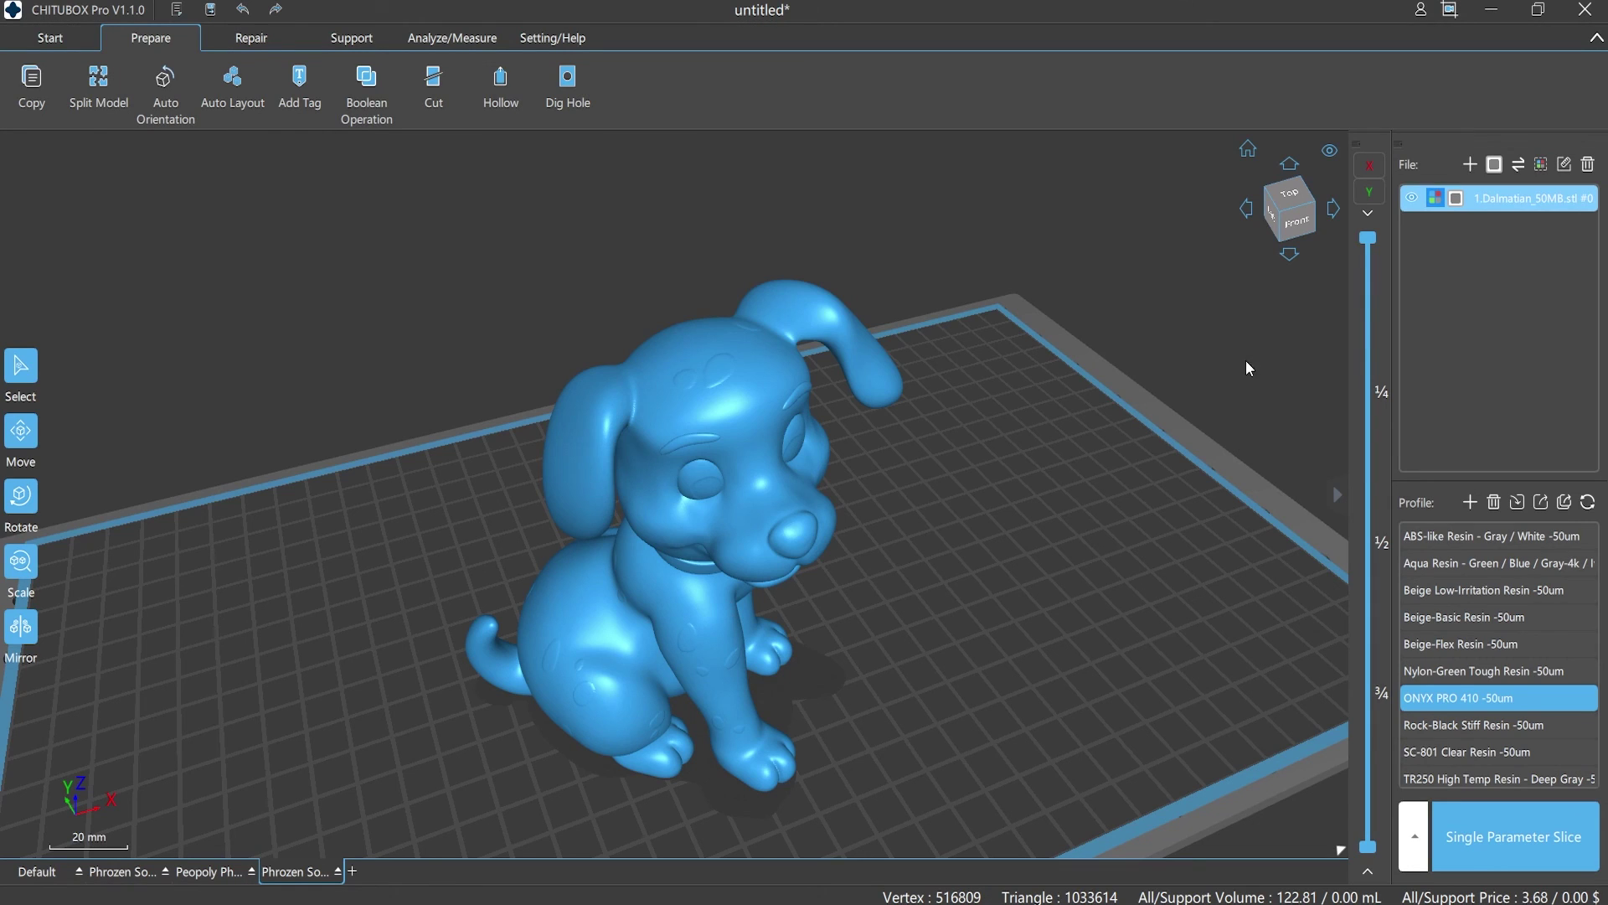